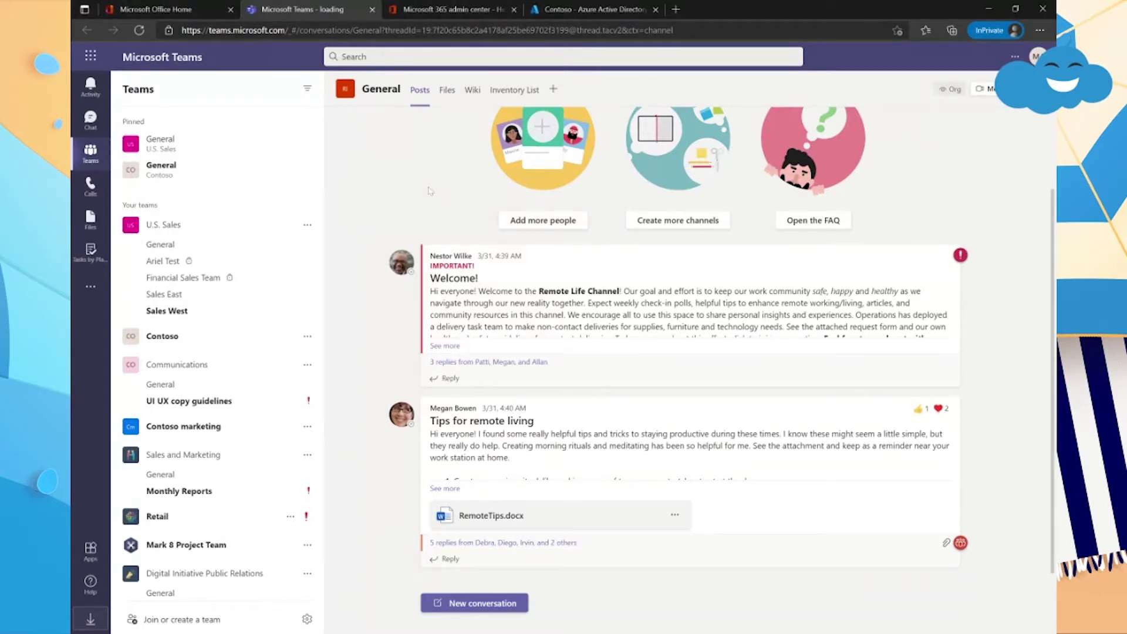
- Open the General channel of the U.S. Sales team
click(168, 233)
click(168, 233)
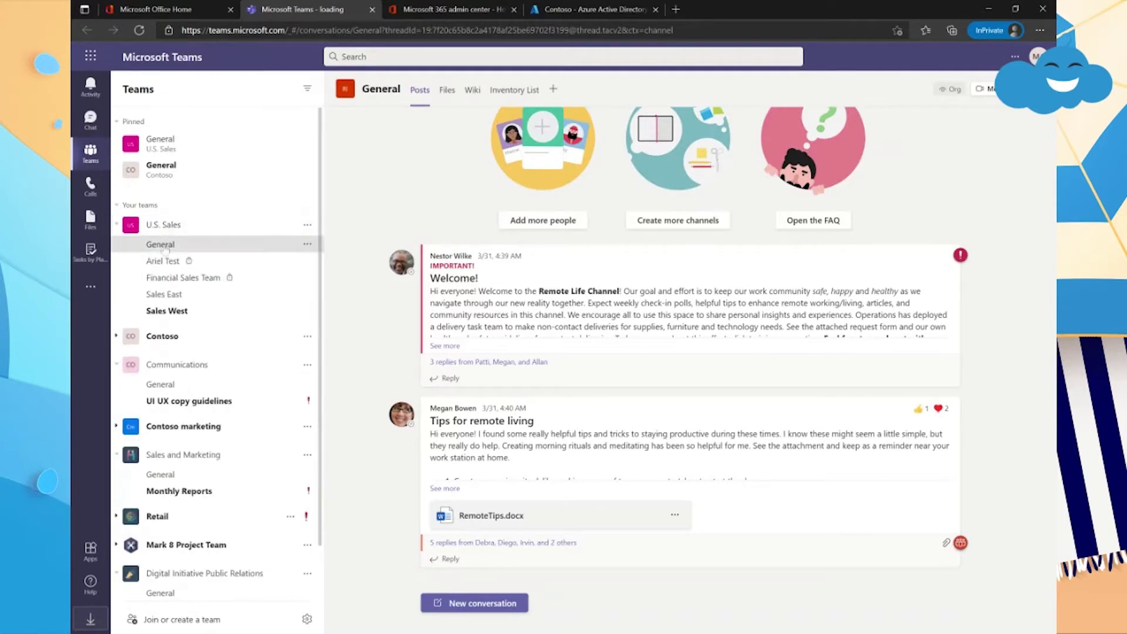
click(166, 246)
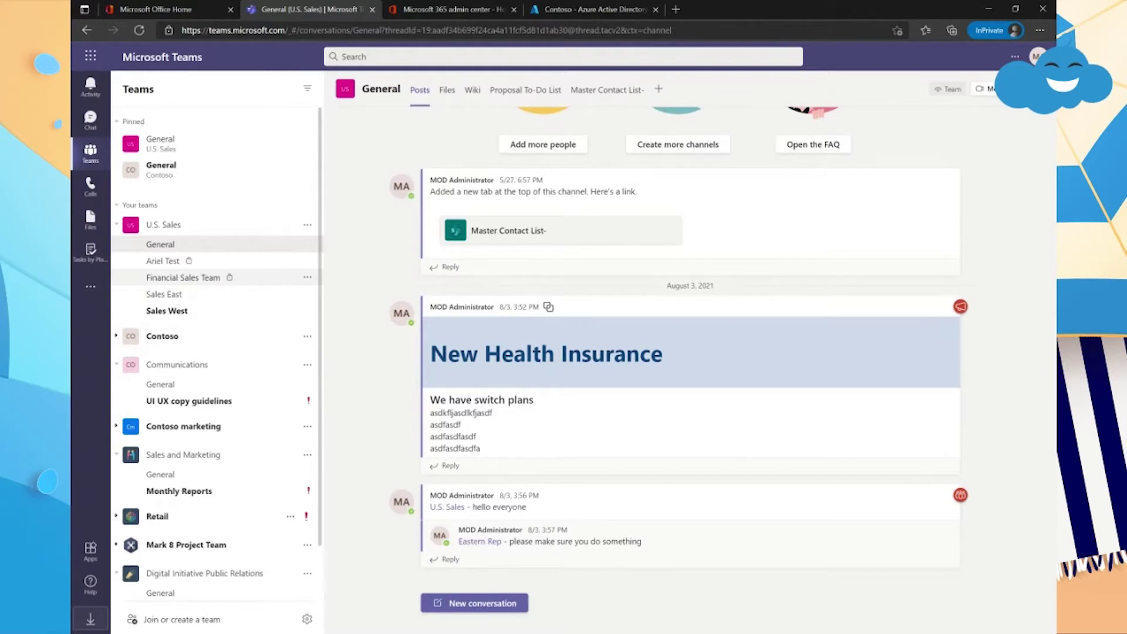
- Open the management page of the U.S. Sales team and review its members and guests, pending requests and channels
click(307, 226)
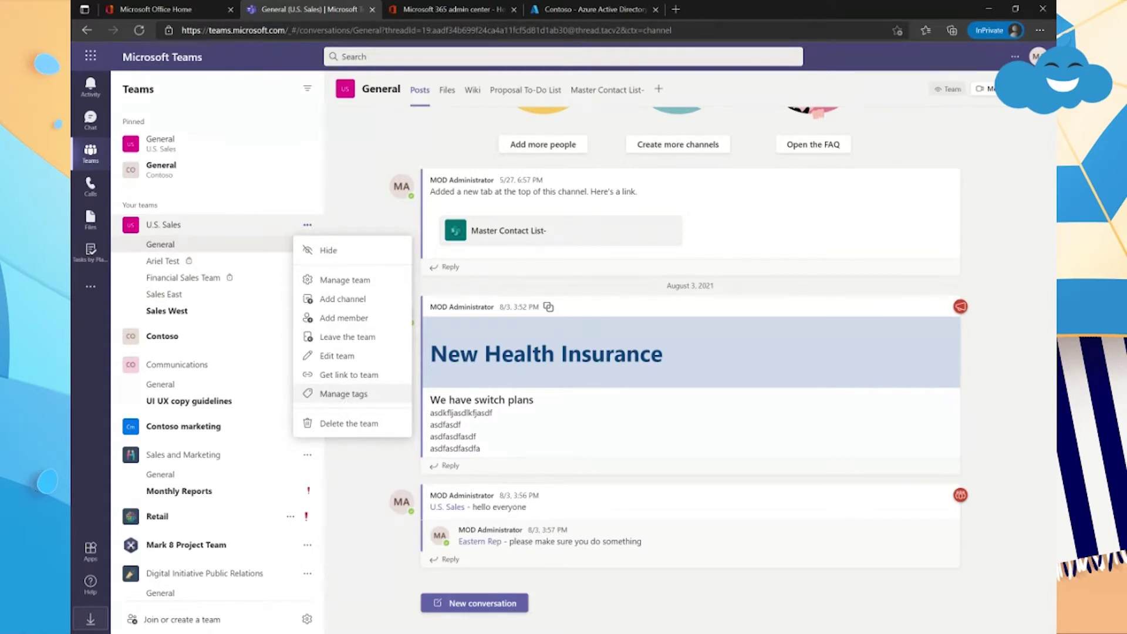
click(345, 280)
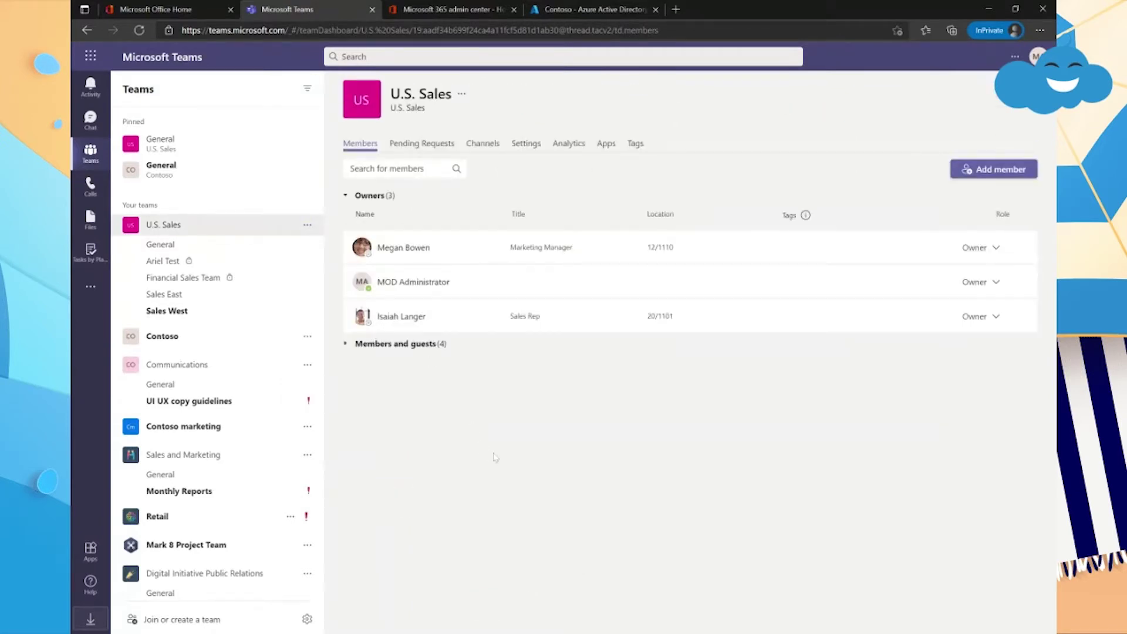
click(346, 346)
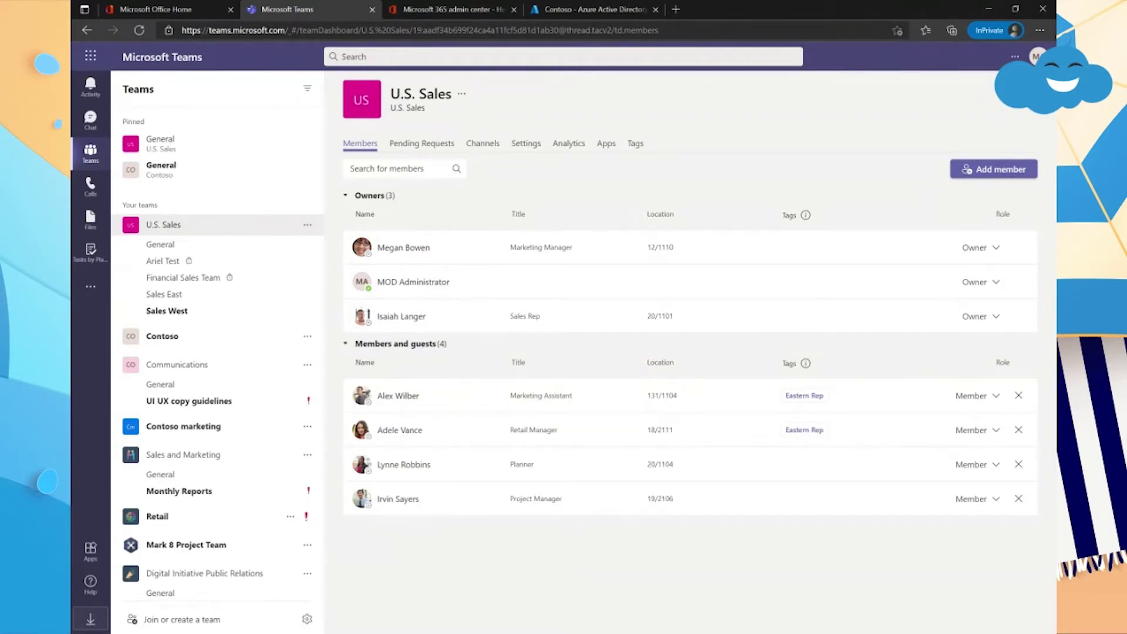
click(417, 146)
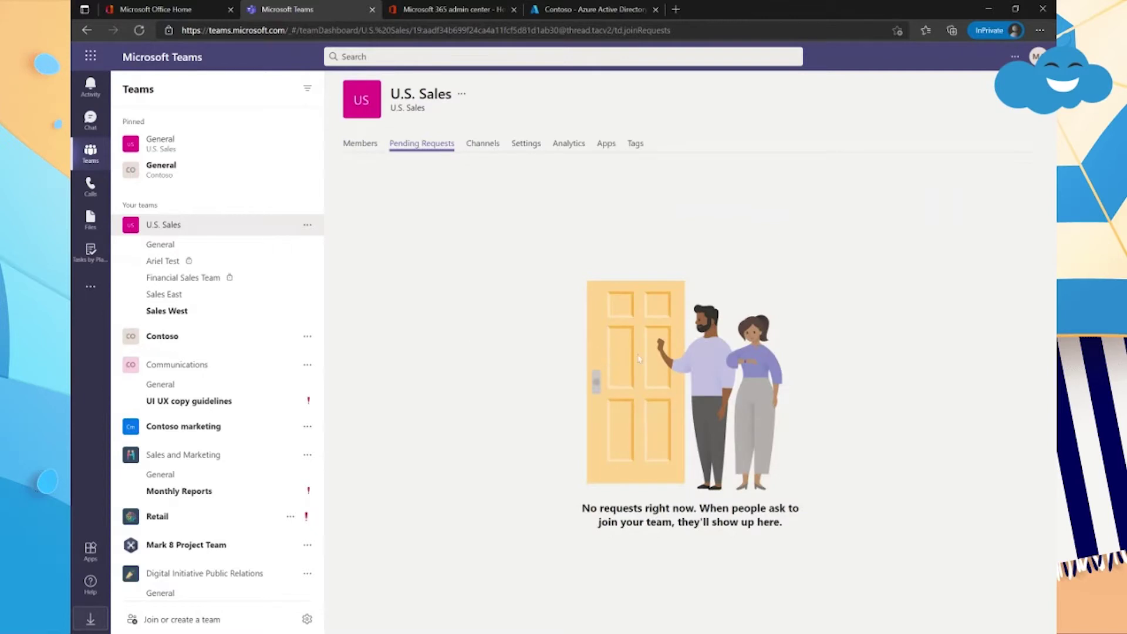
click(481, 146)
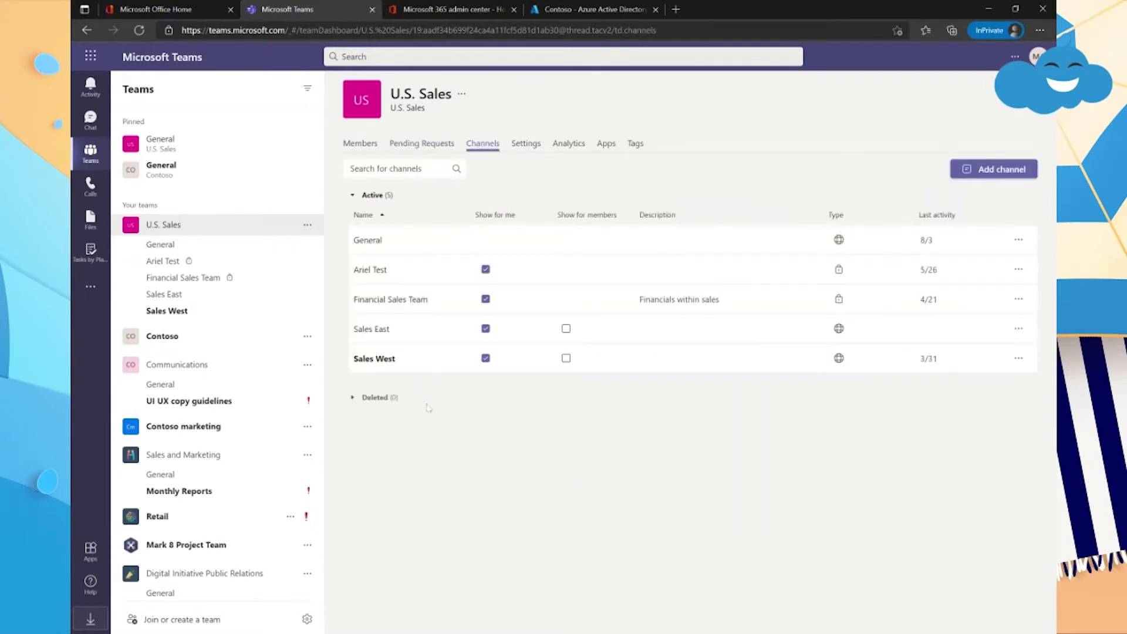
- Examine the U.S. Sales team's settings for who can manage tags, including the available choices
click(528, 144)
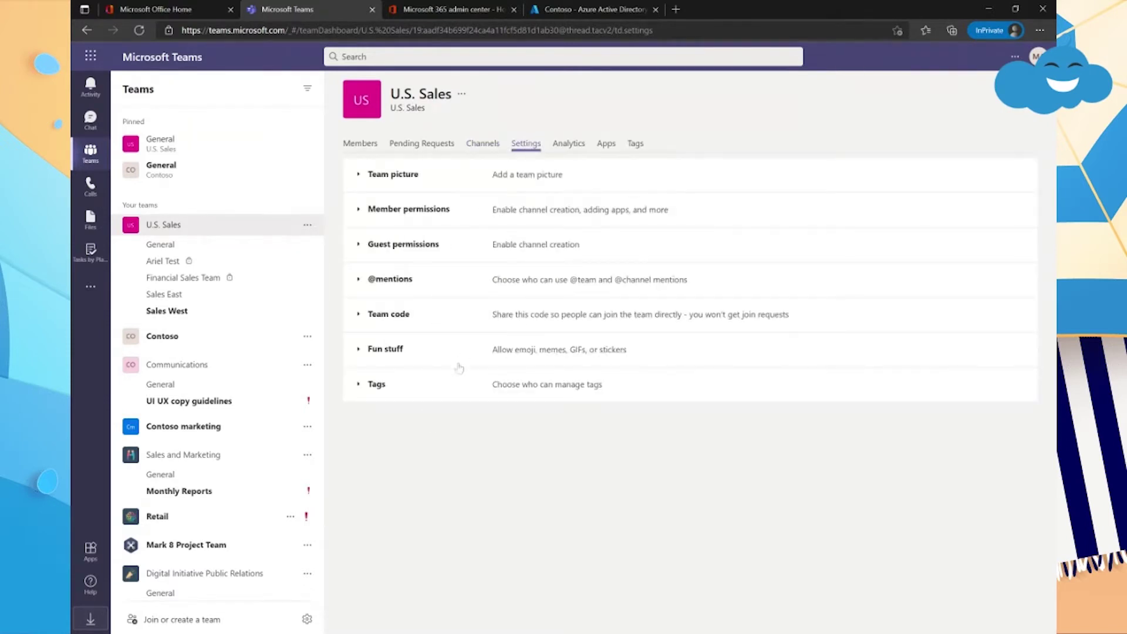
click(358, 385)
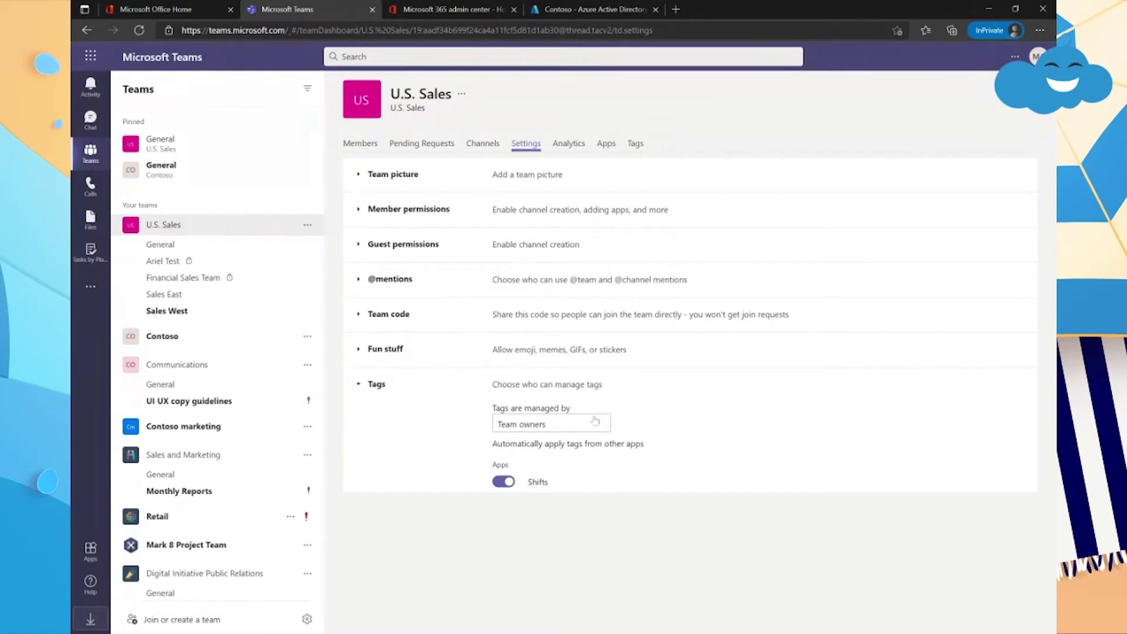
click(595, 425)
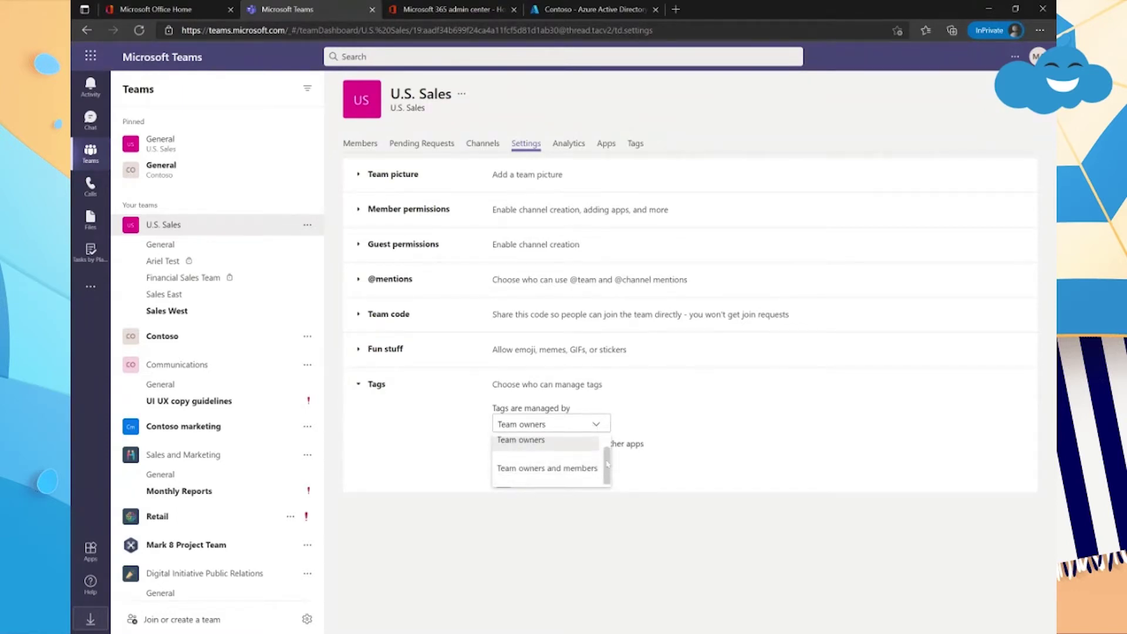
click(462, 424)
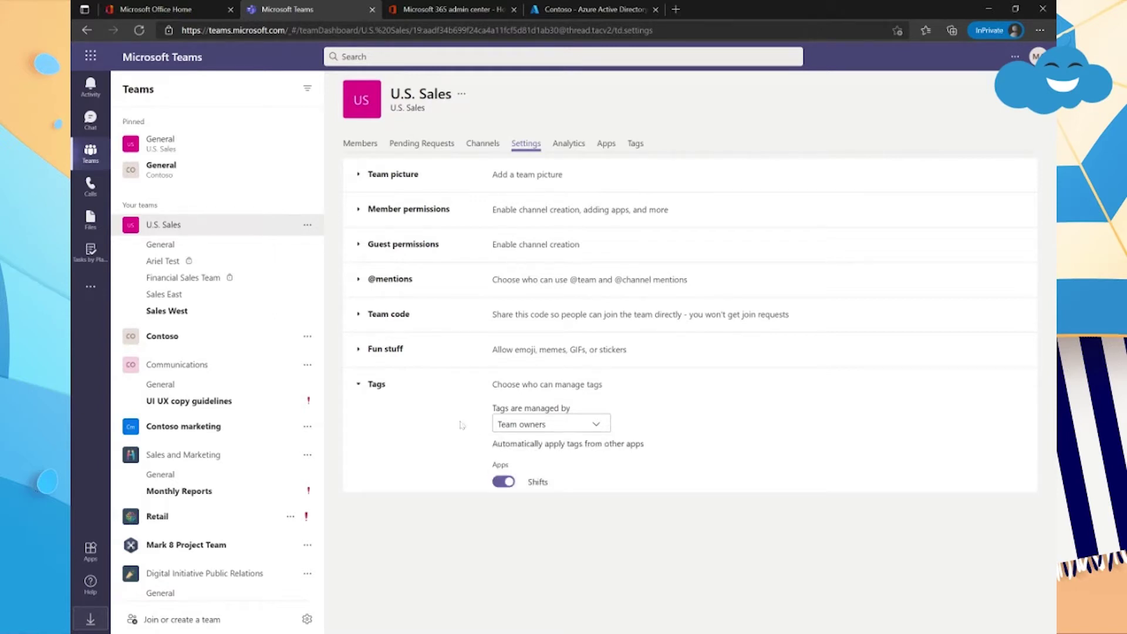
click(598, 425)
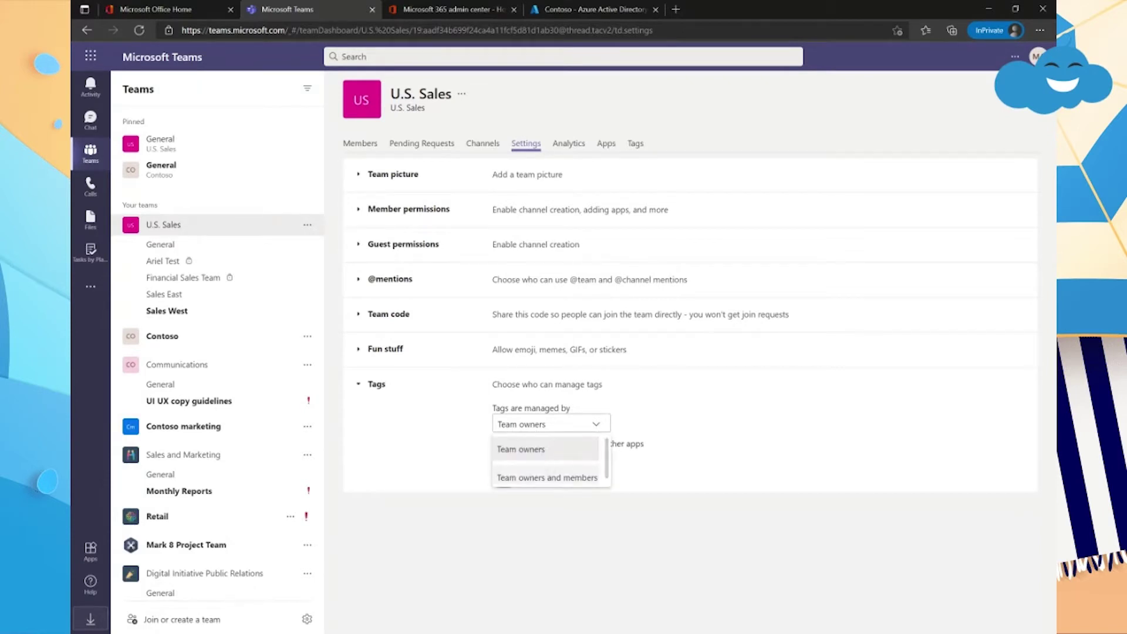
click(473, 398)
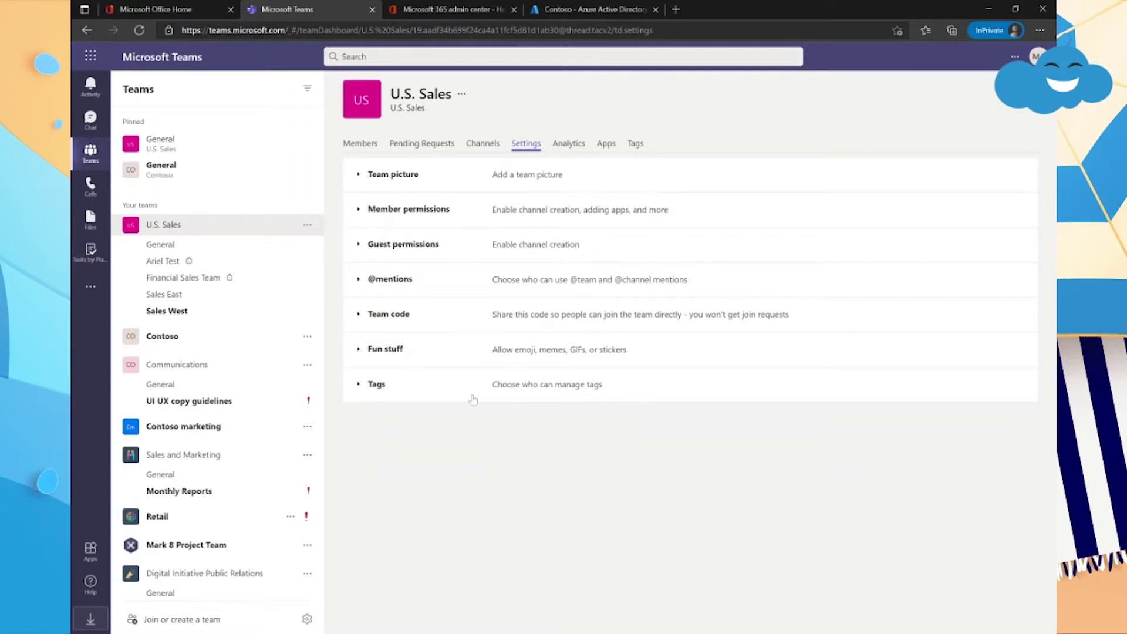
click(473, 400)
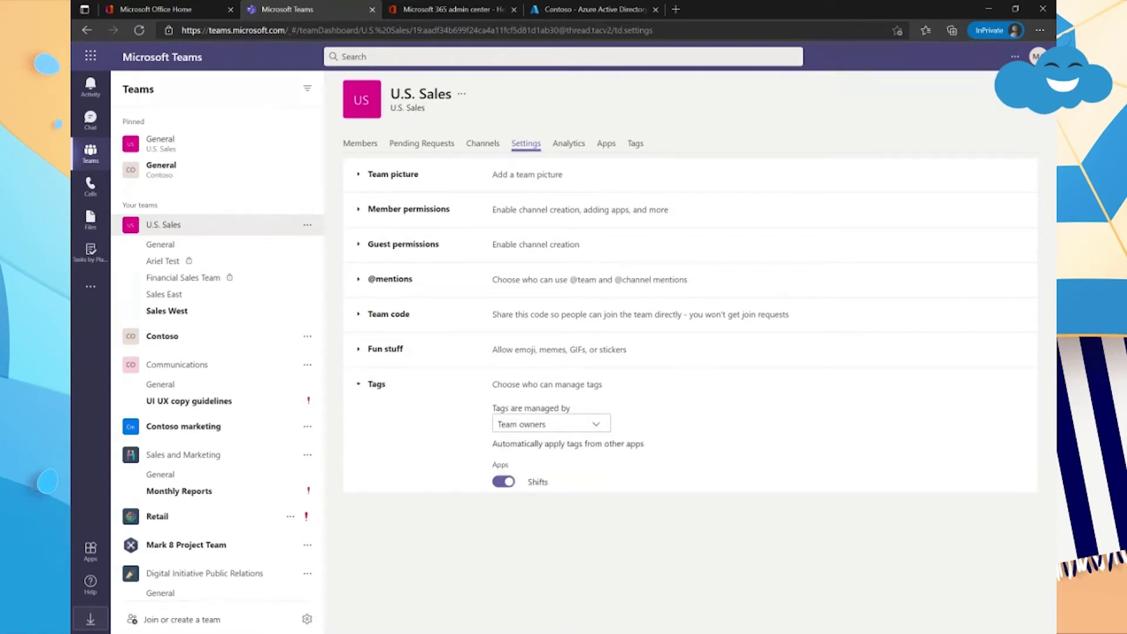
- Create a team tag named Western Rep containing the retail manager and the marketing manager
click(636, 145)
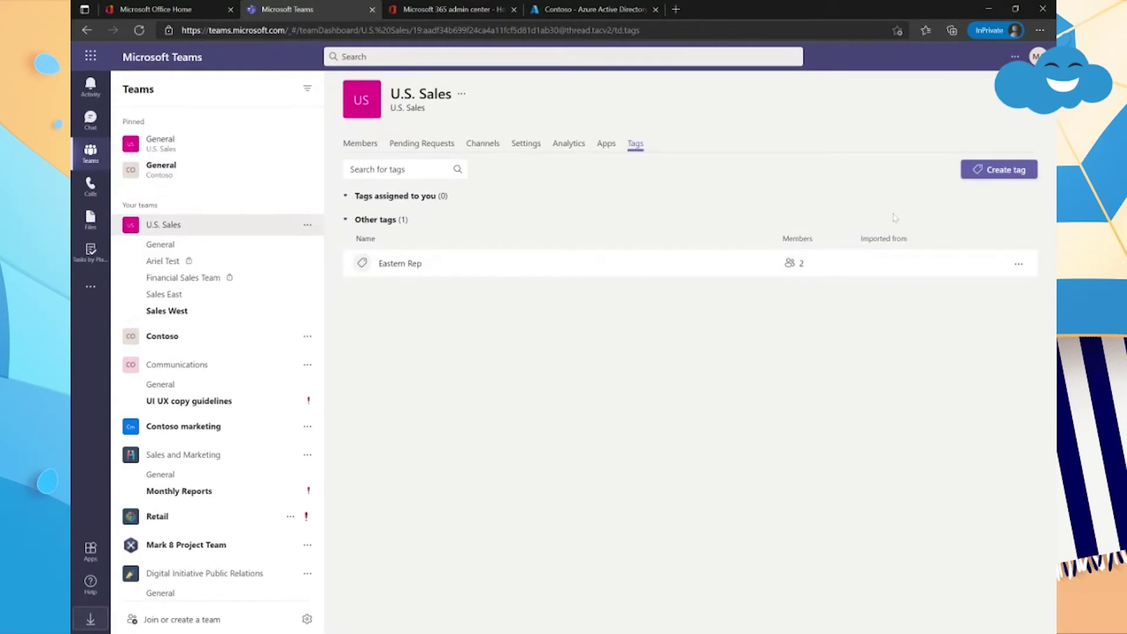
click(989, 170)
text(Western)
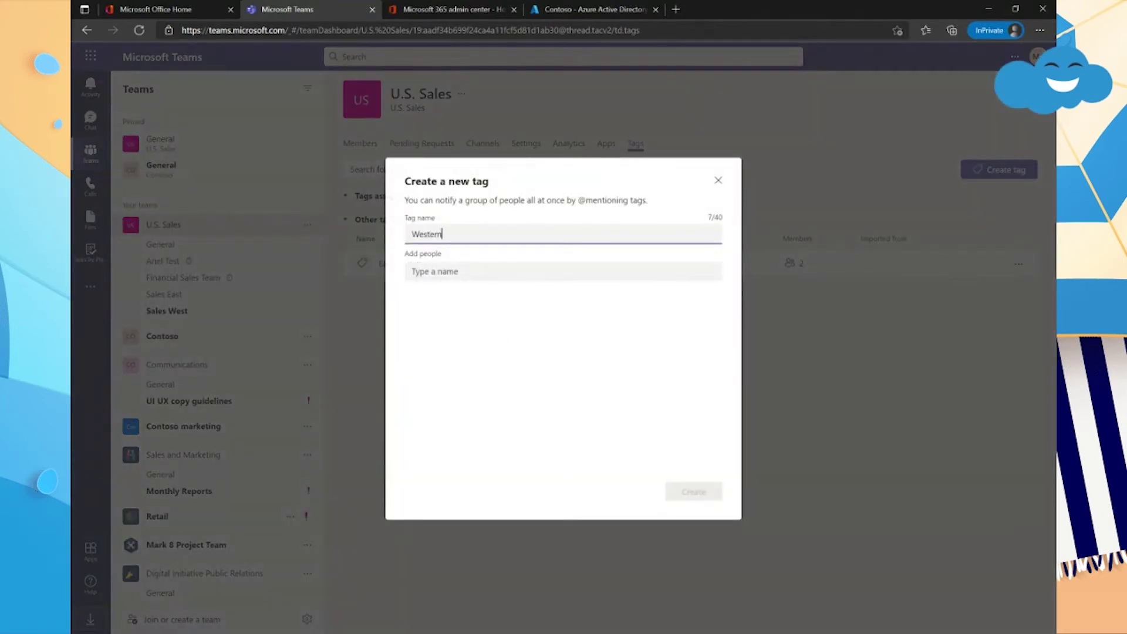
text( Rep)
key(Tab)
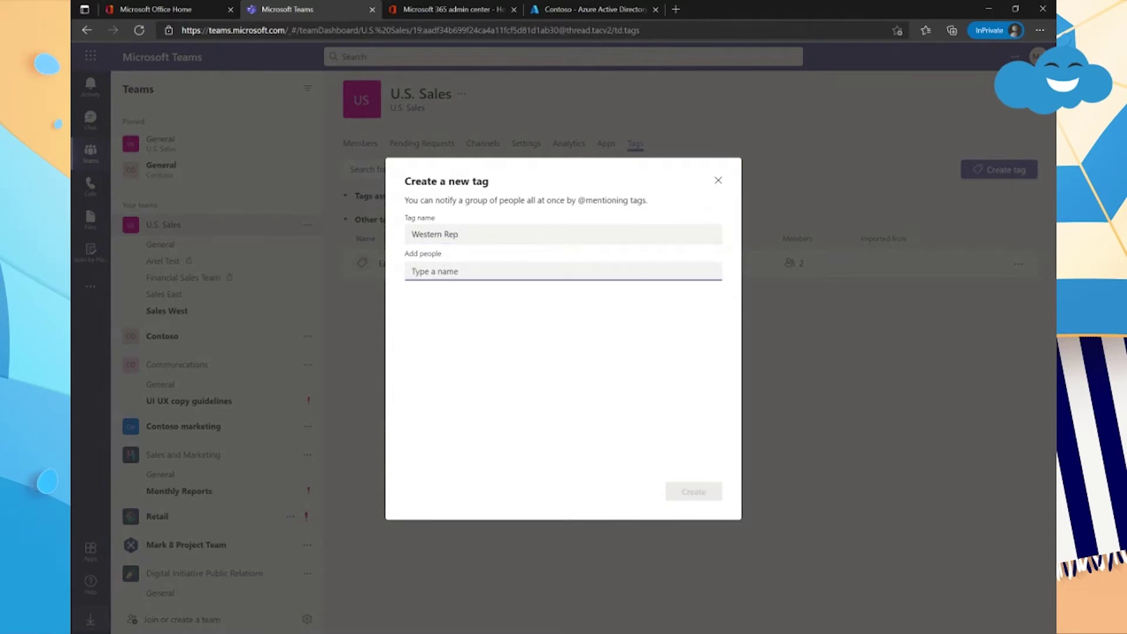
text(ash)
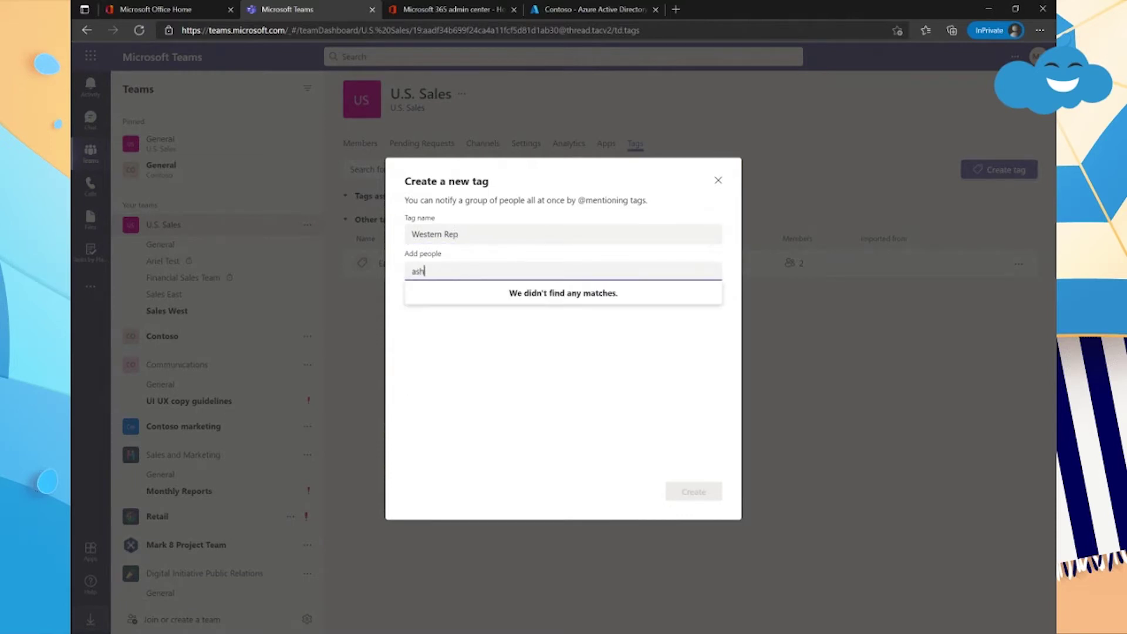
key(BackSpace)
key(Down)
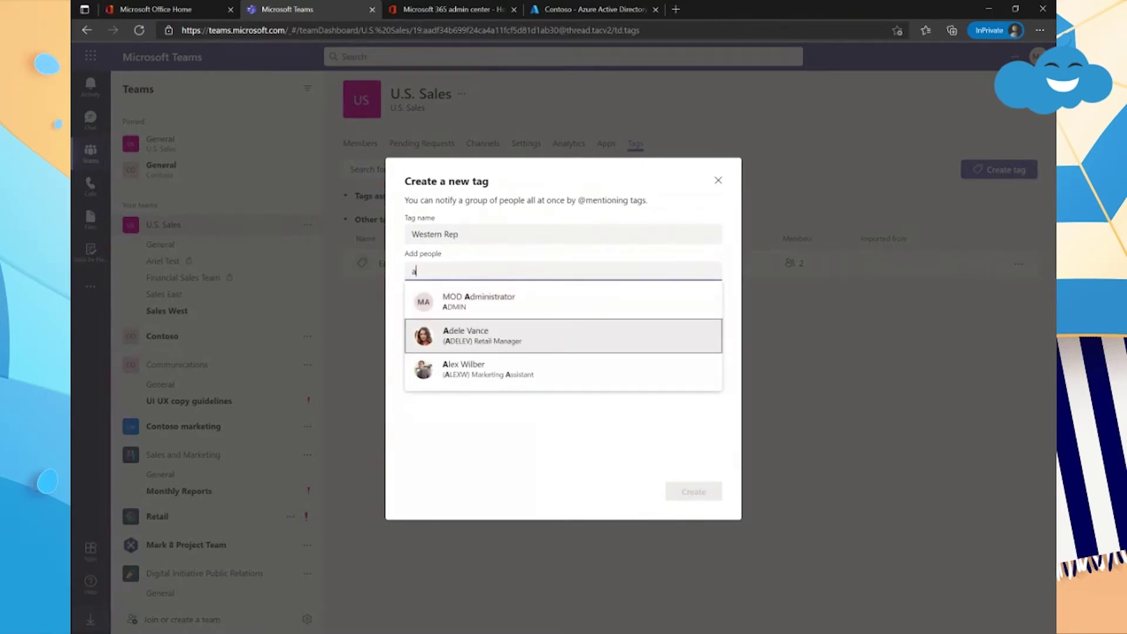
key(Return)
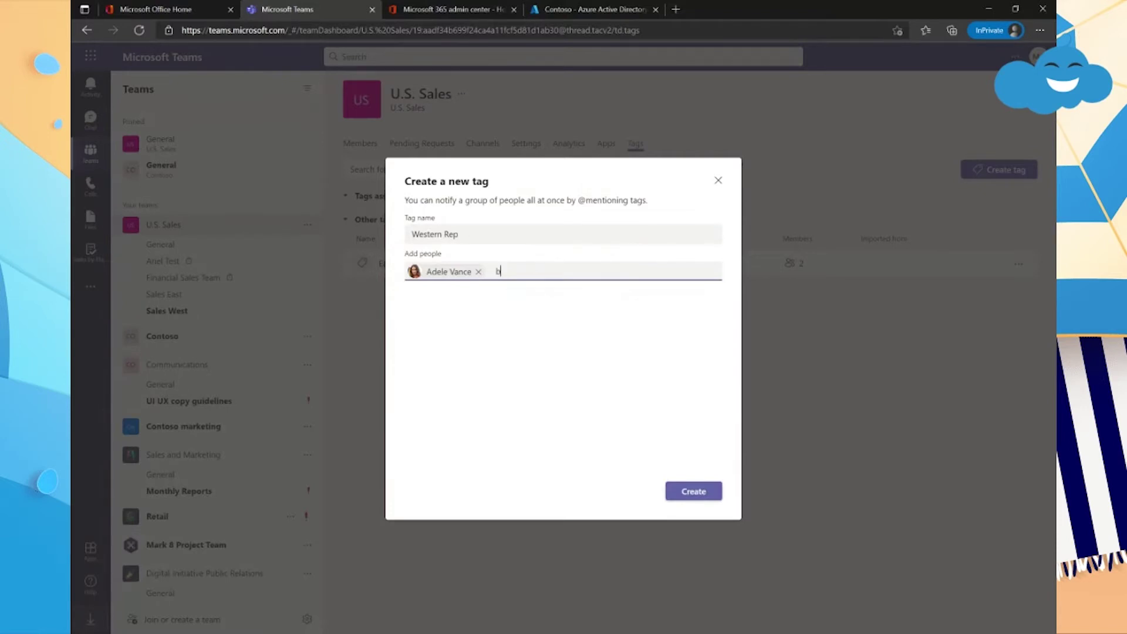
key(Return)
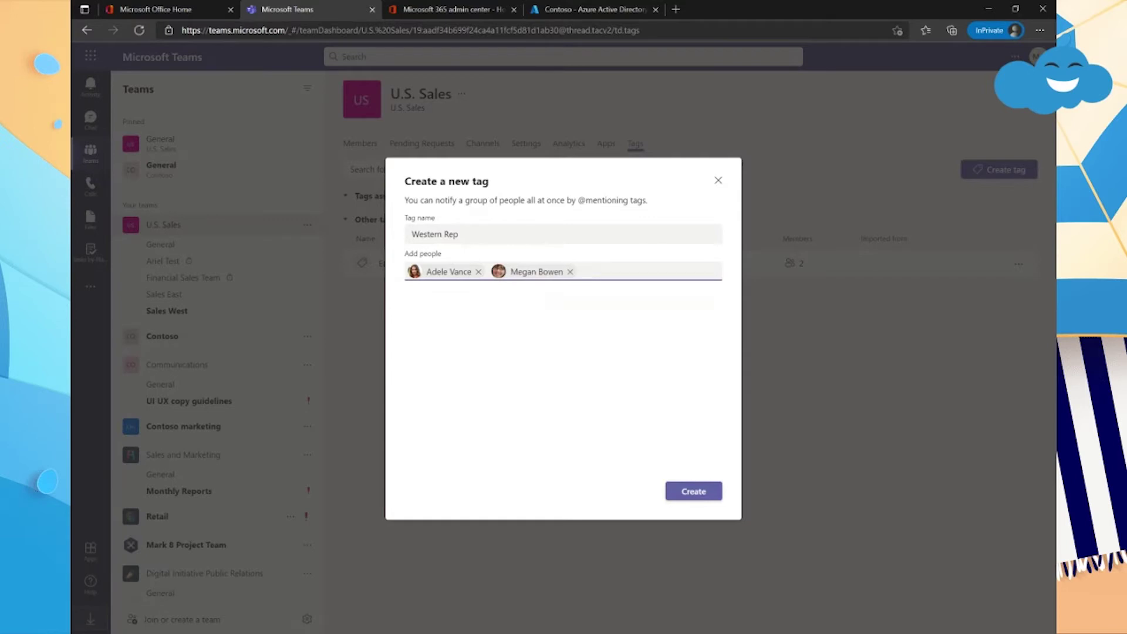
click(695, 492)
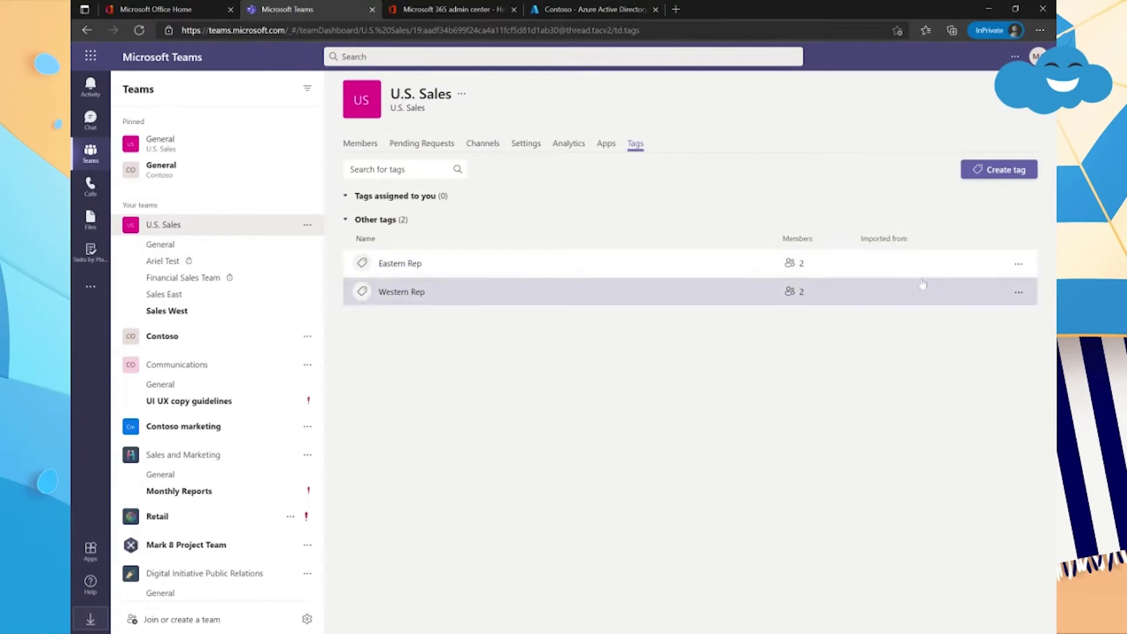
- Create another team tag named Virginia Reps with the project manager as its only member
click(998, 170)
text(Virginia Reps)
key(Tab)
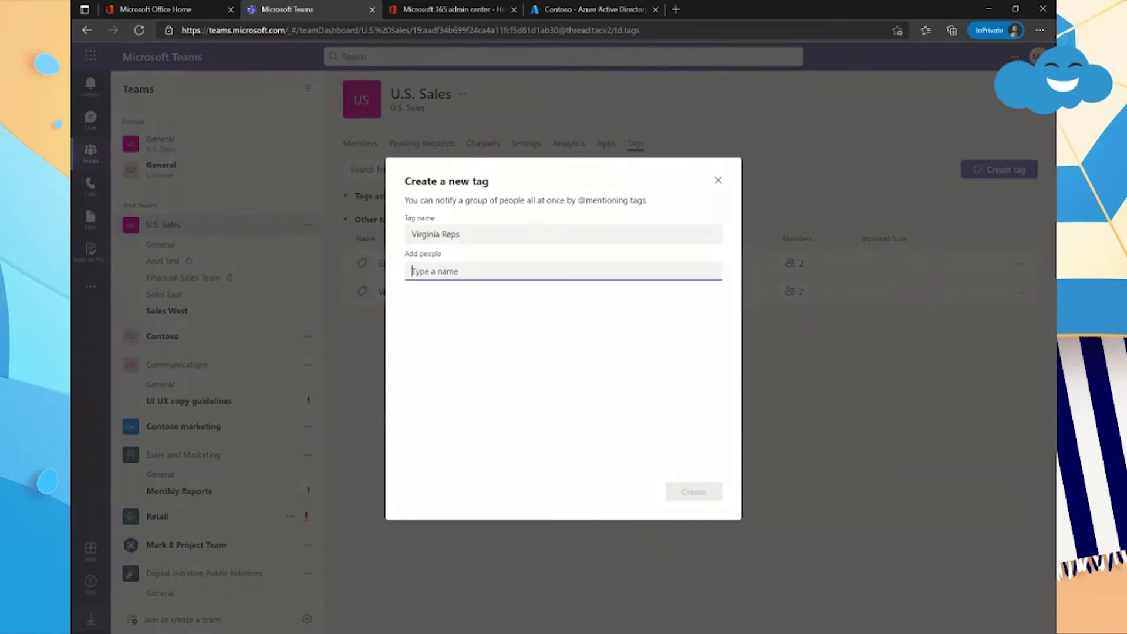
text(t)
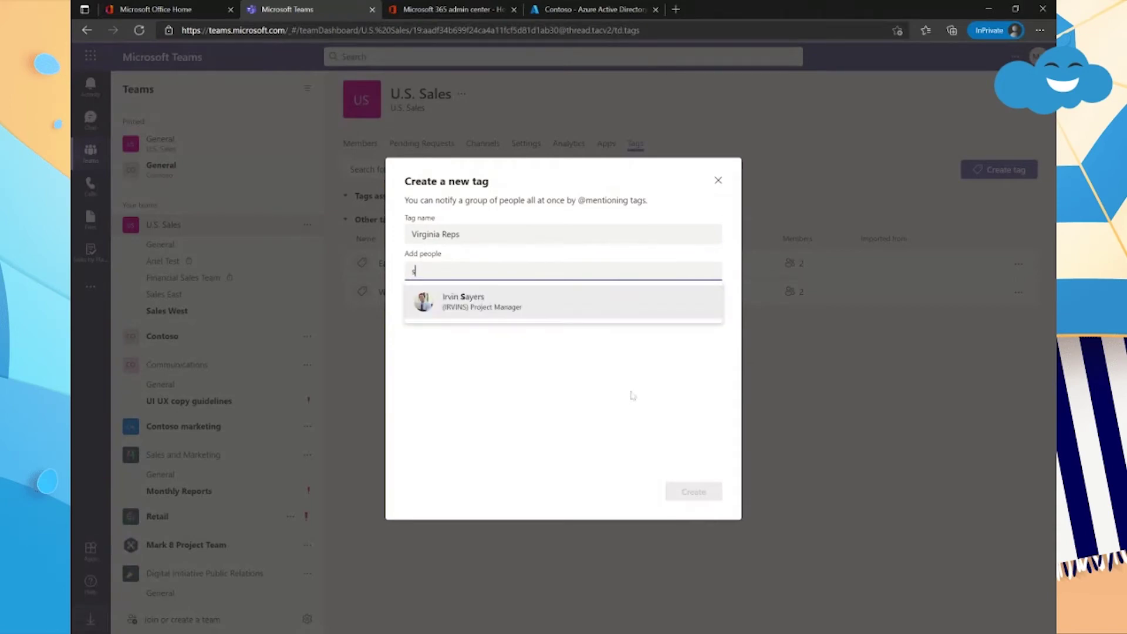
click(485, 317)
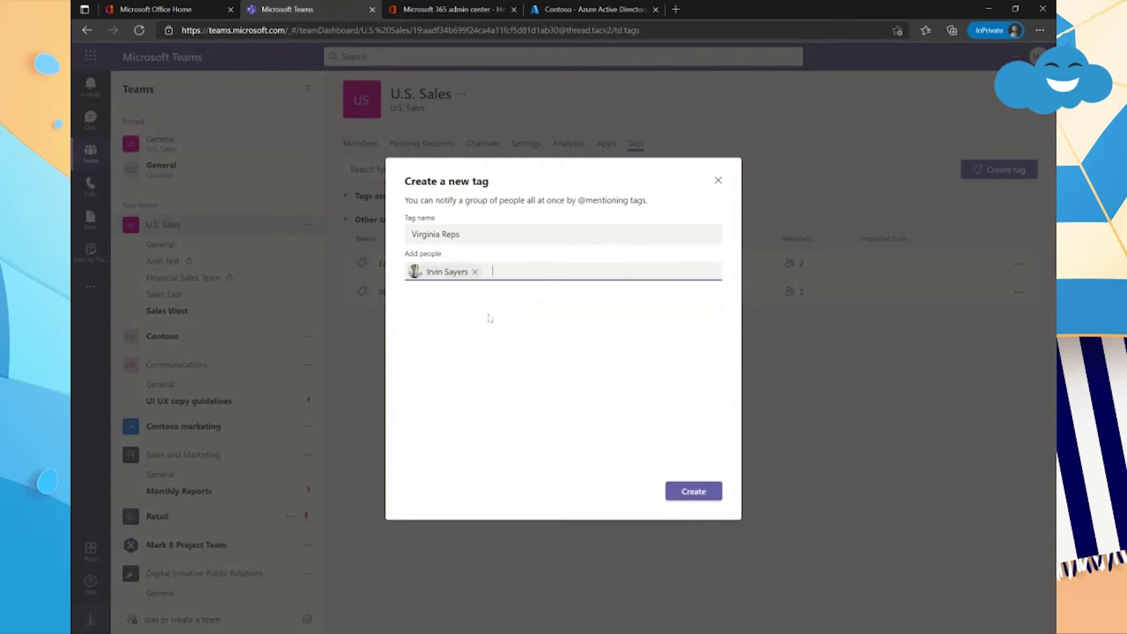
click(694, 493)
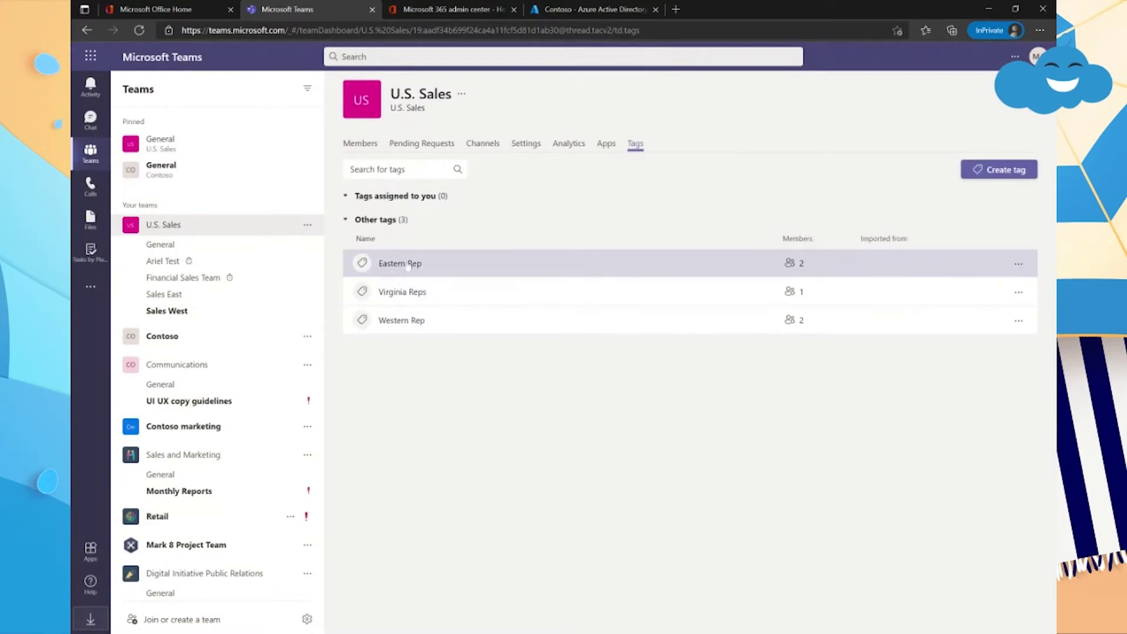
- Add the project manager to the existing Eastern Rep tag
click(407, 264)
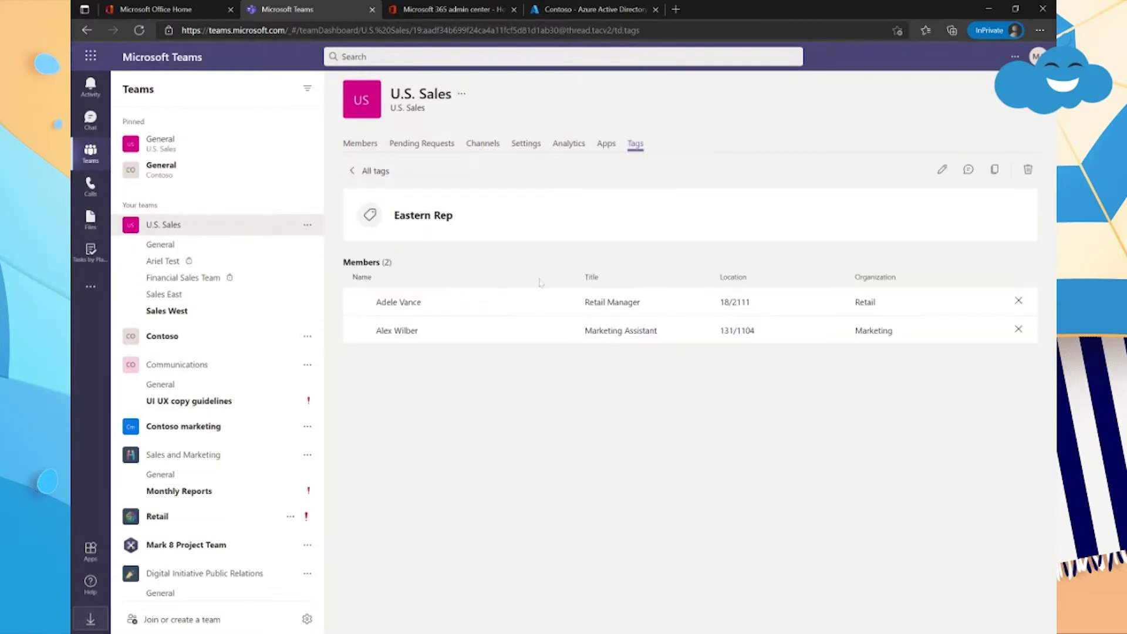
click(942, 170)
click(446, 252)
text(ir)
key(Return)
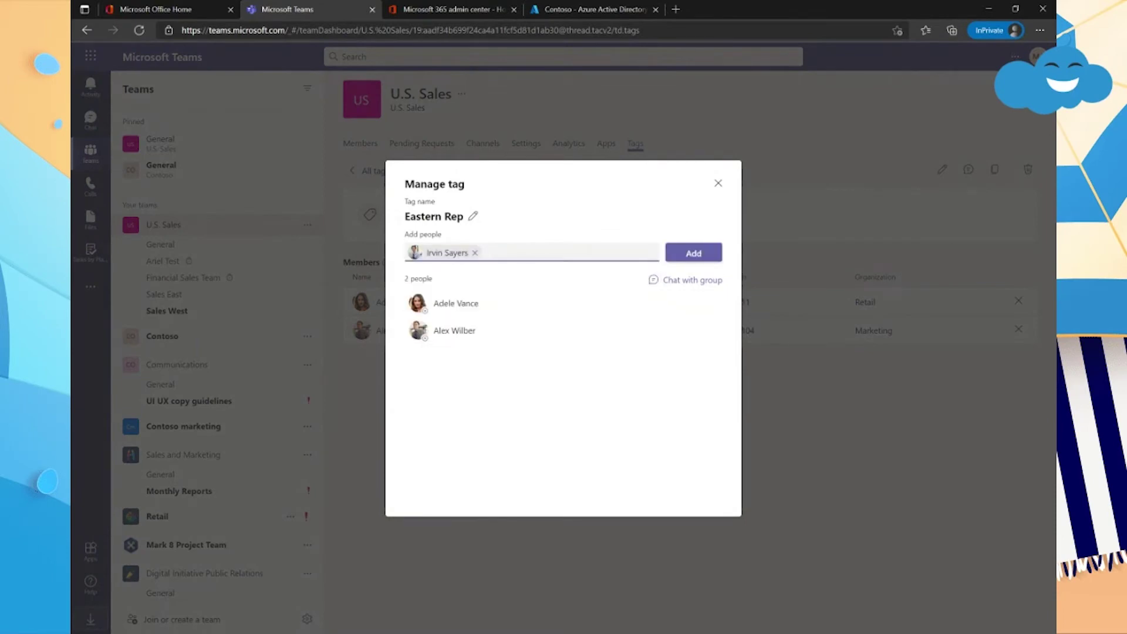
click(704, 252)
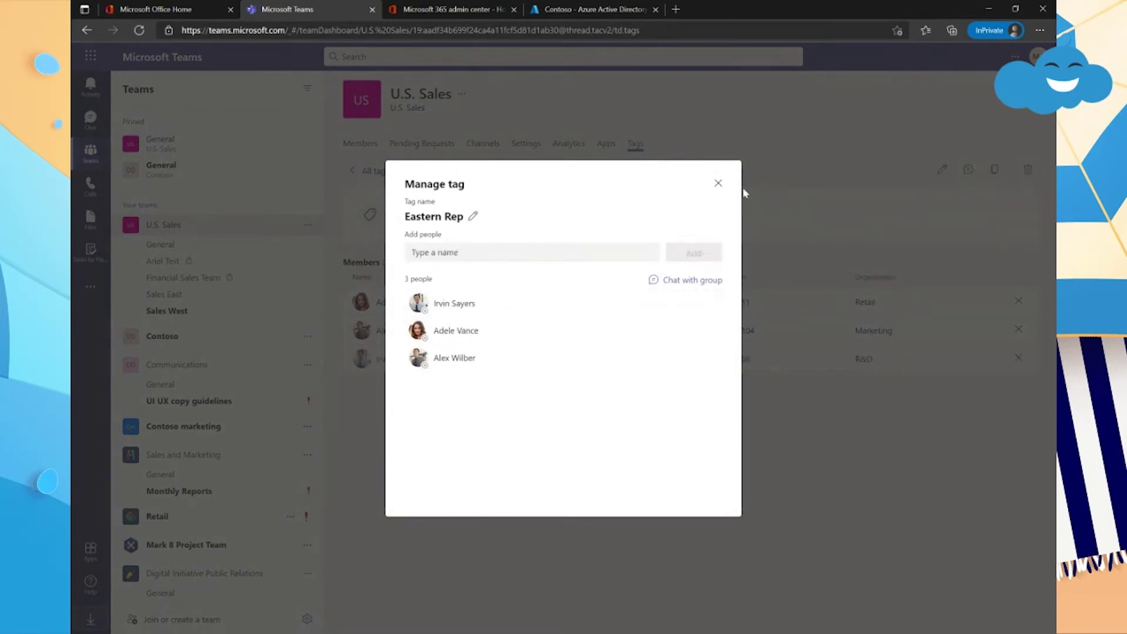
click(718, 183)
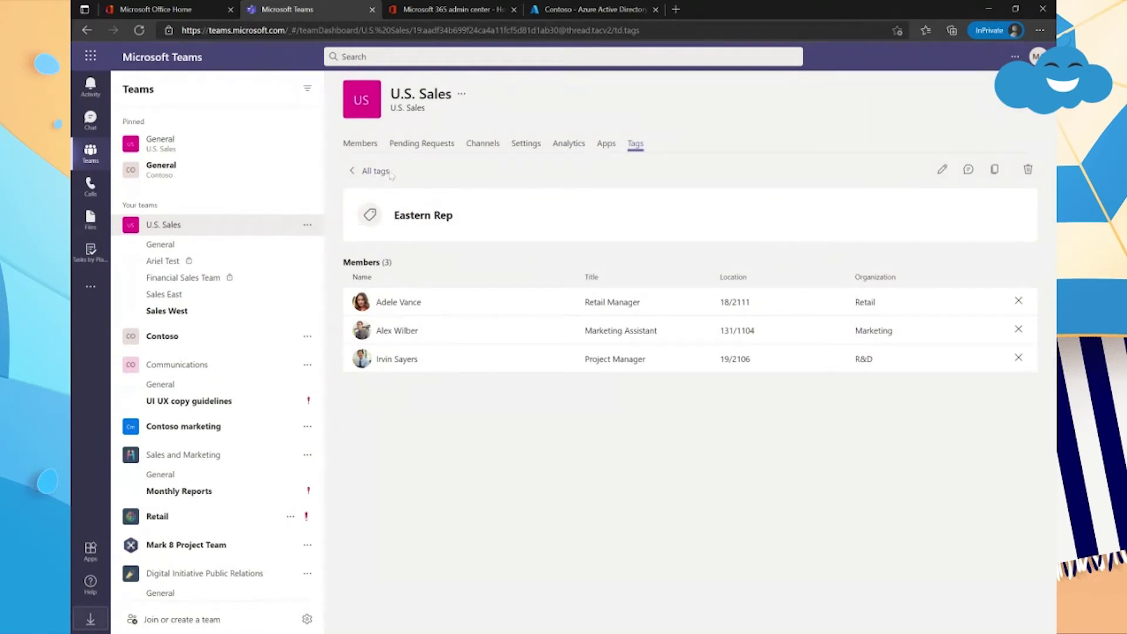
- Open a chat with the Virginia Reps tag's group and return to the team's tag list
click(375, 172)
click(399, 301)
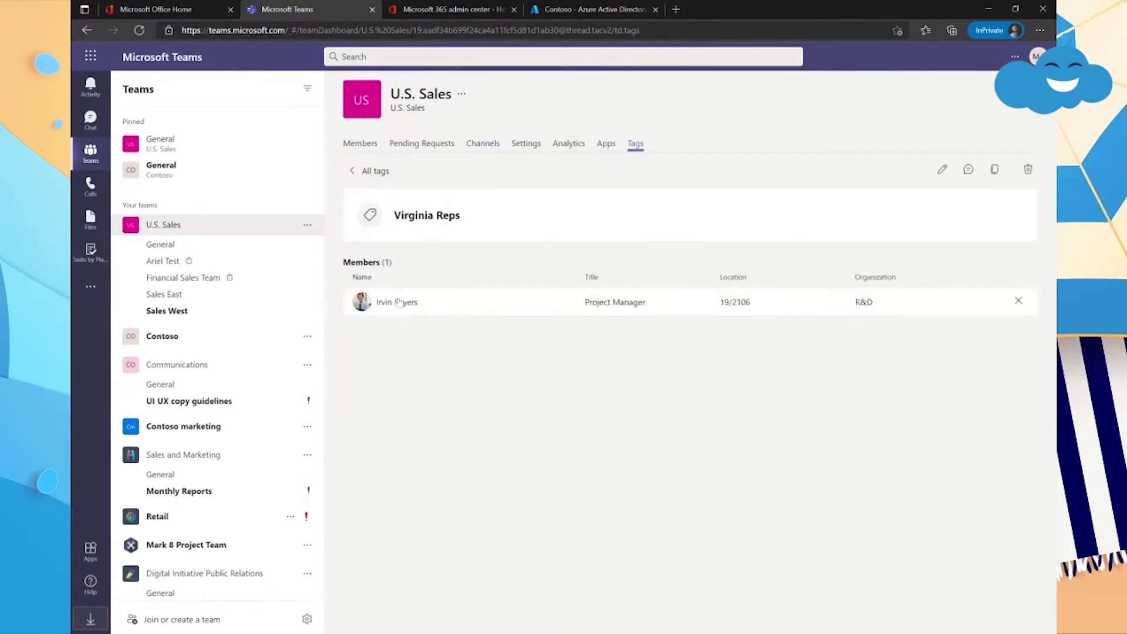
click(942, 171)
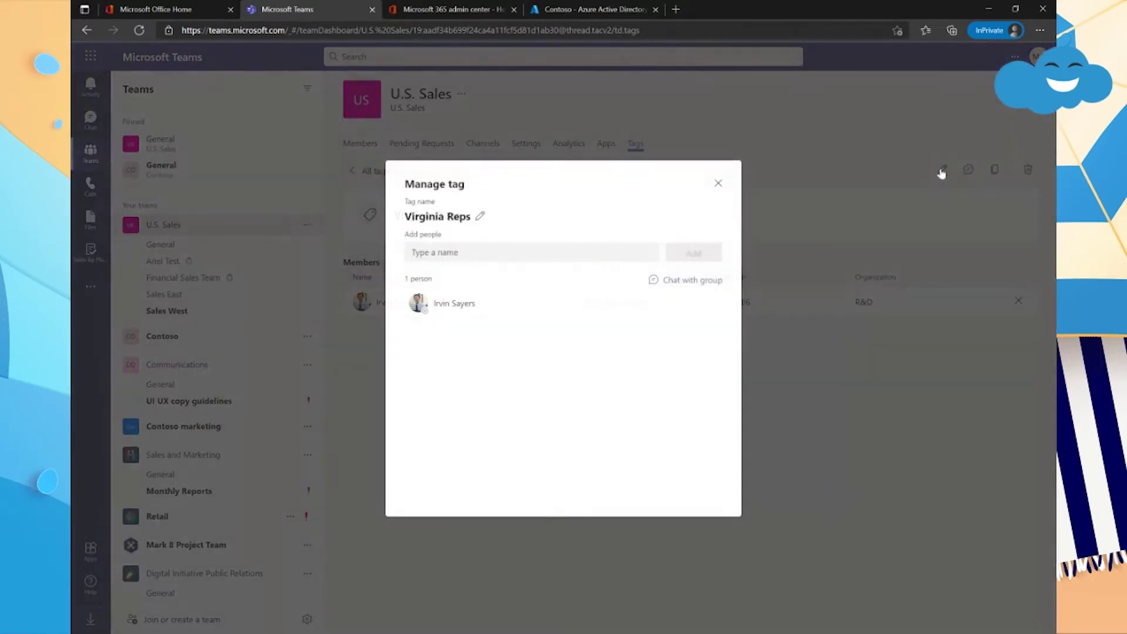
click(413, 252)
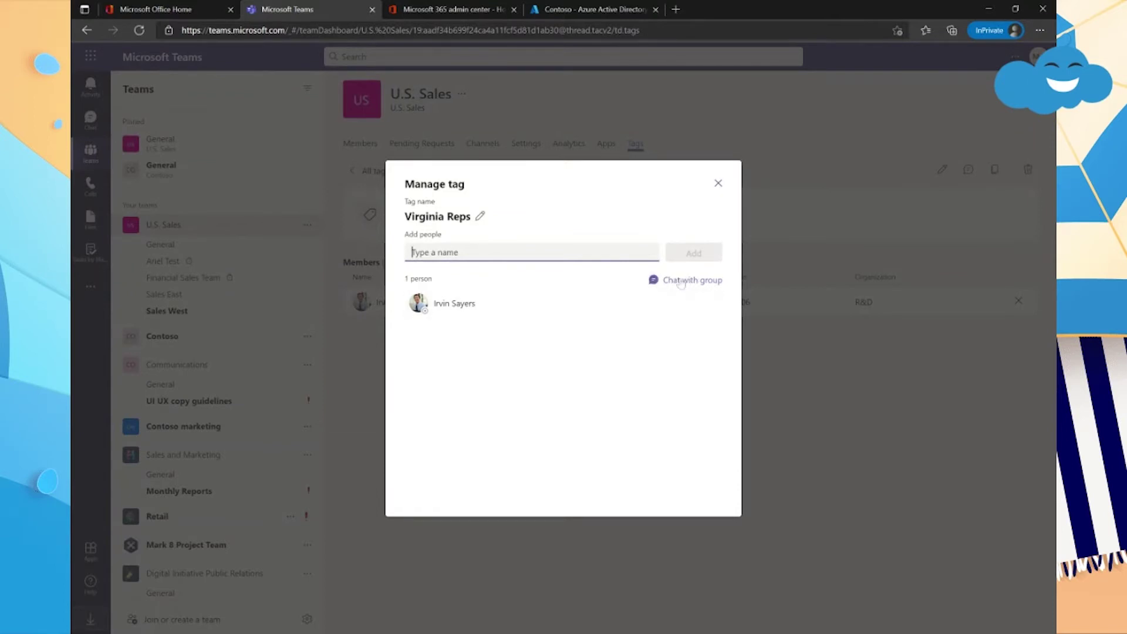
click(718, 183)
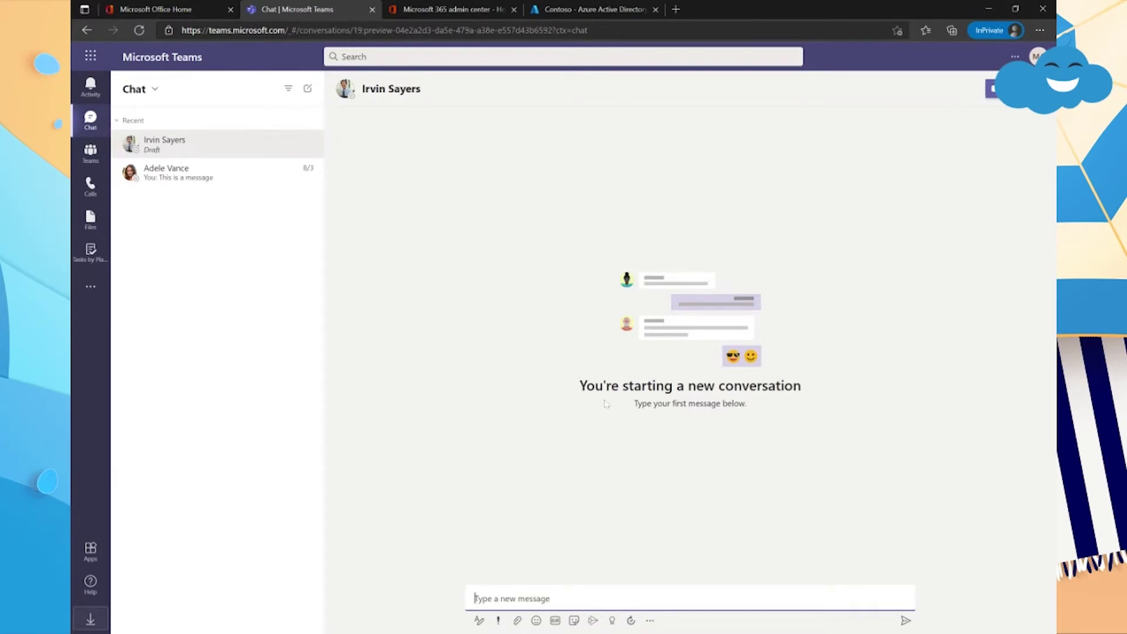
click(89, 30)
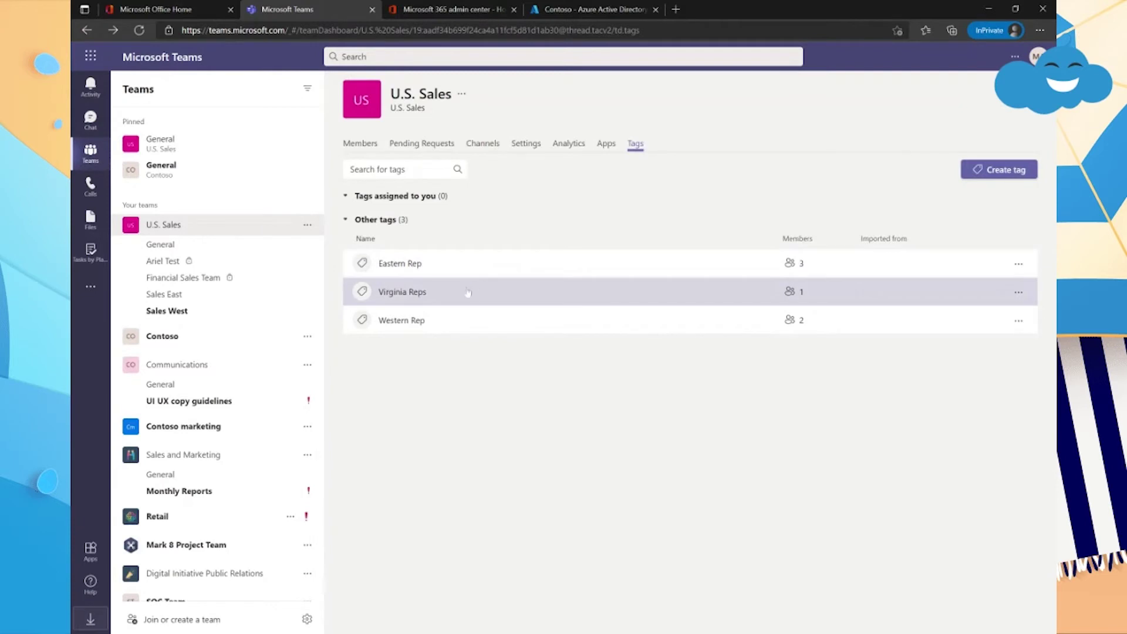
click(467, 292)
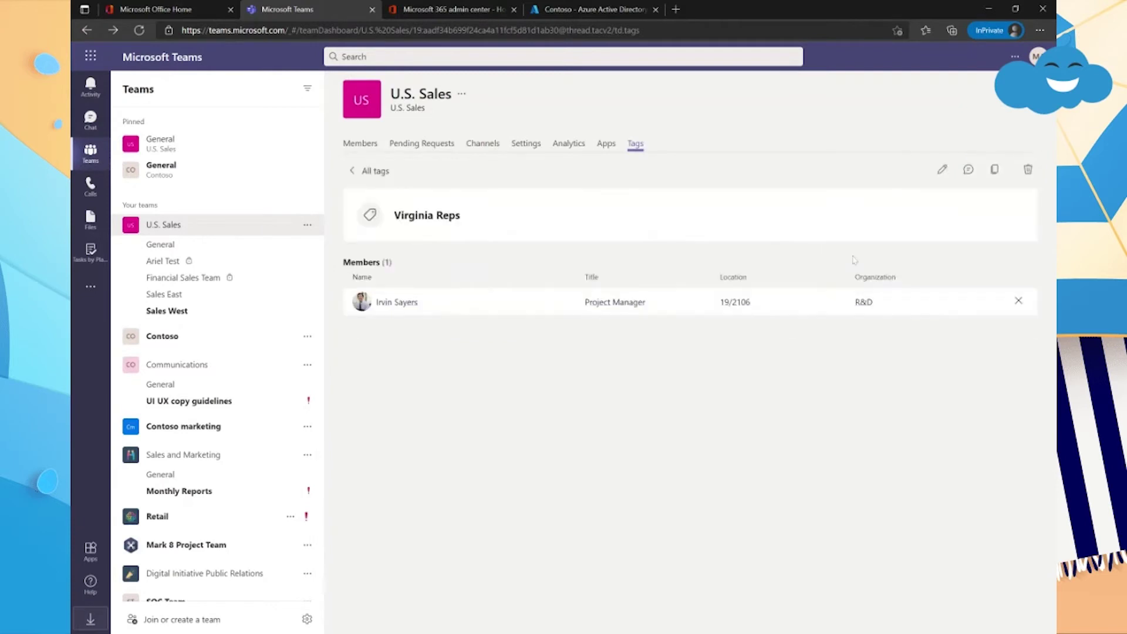
click(994, 171)
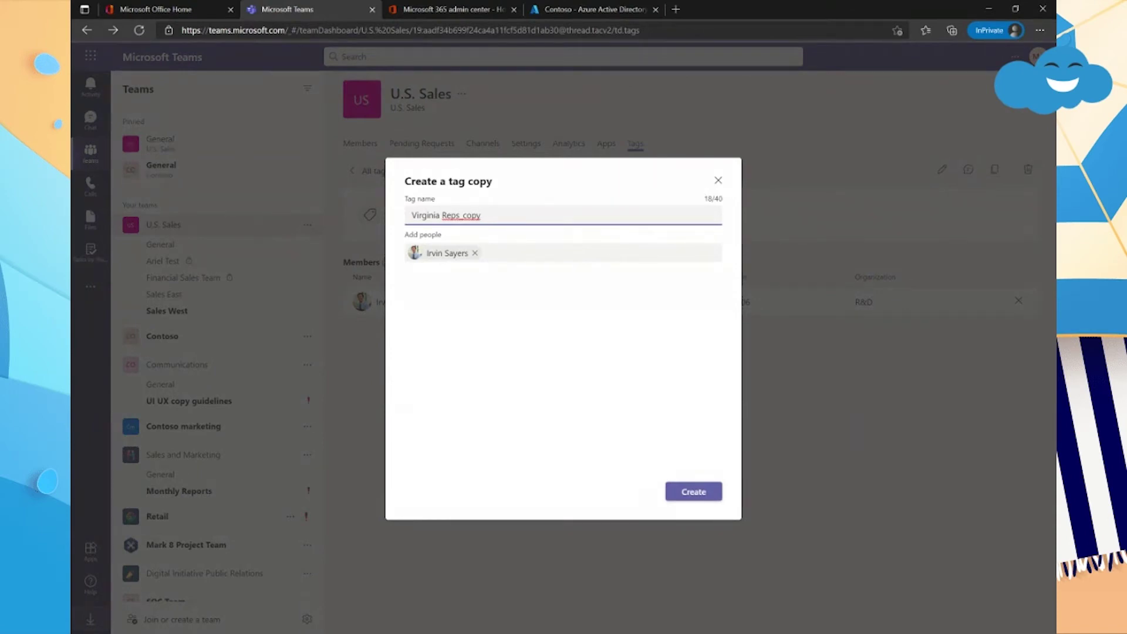
key(Left)
key(Left)
key(Left)
key(Left)
key(Left)
key(Delete)
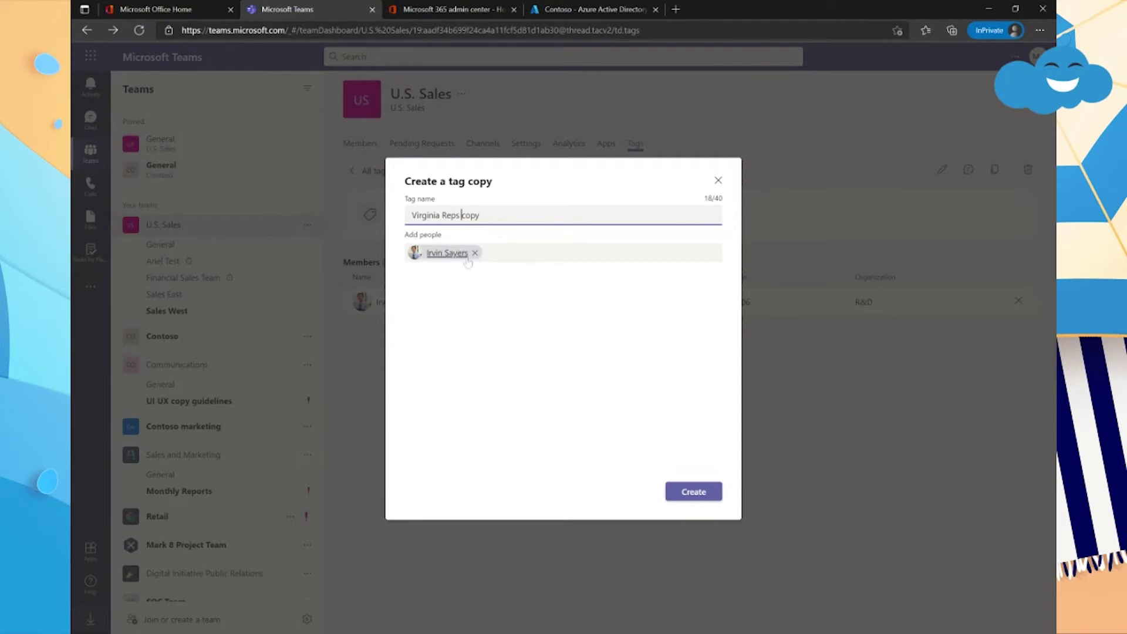
key(shift+End)
click(718, 180)
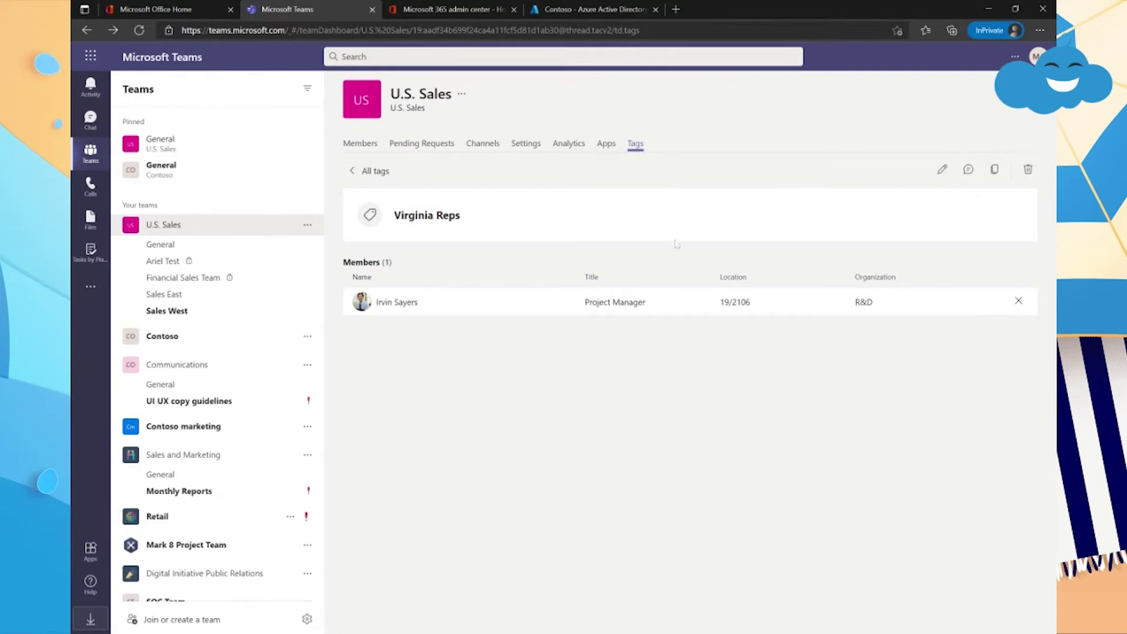
- Post a new conversation in the U.S. Sales General channel mentioning the Virginia Reps tag with "can you please get me a Mapquest"
click(167, 247)
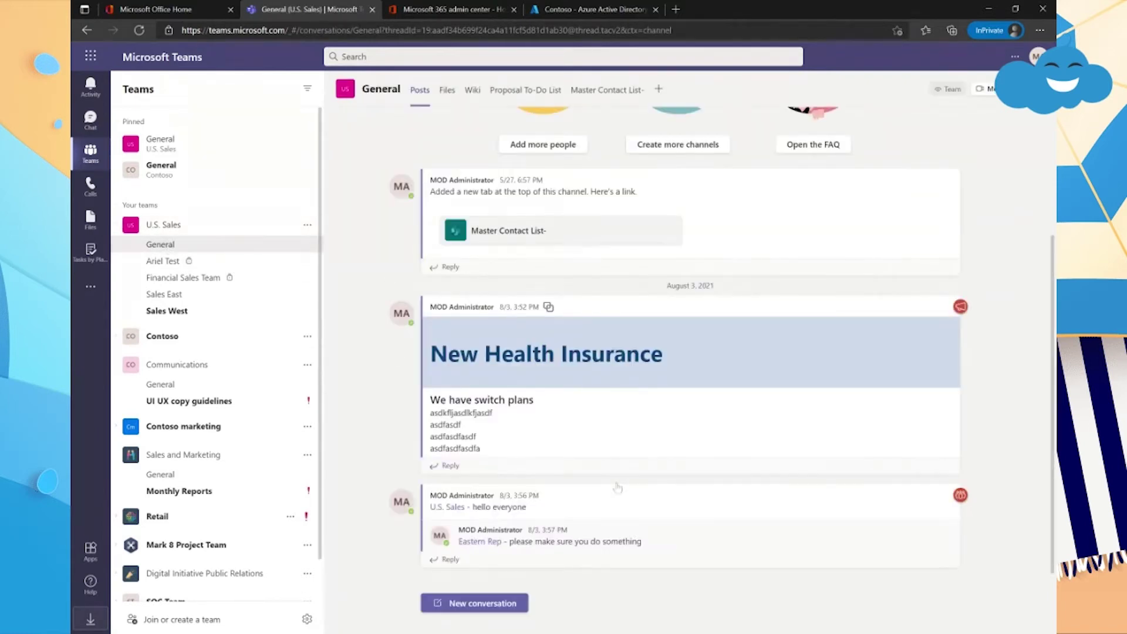
click(436, 605)
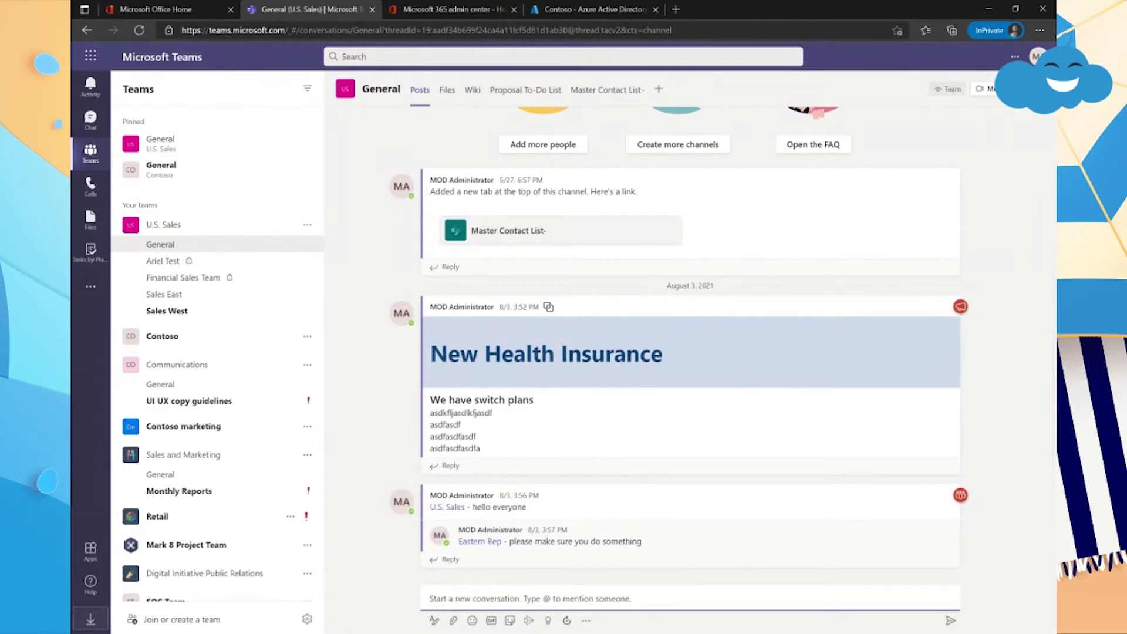
text(@)
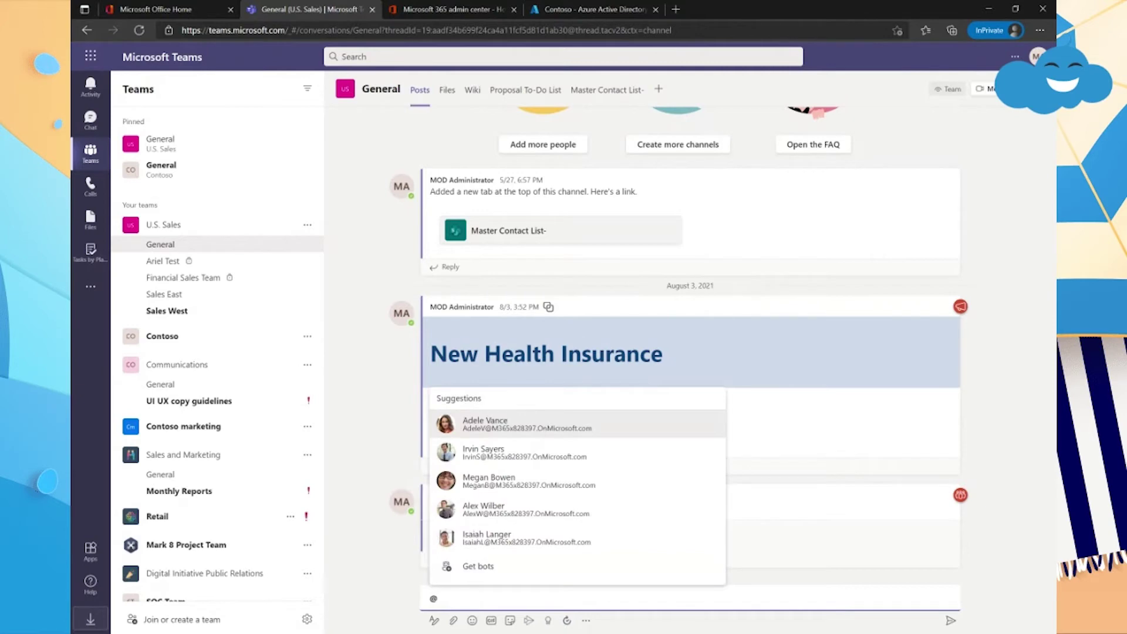
text(virgini)
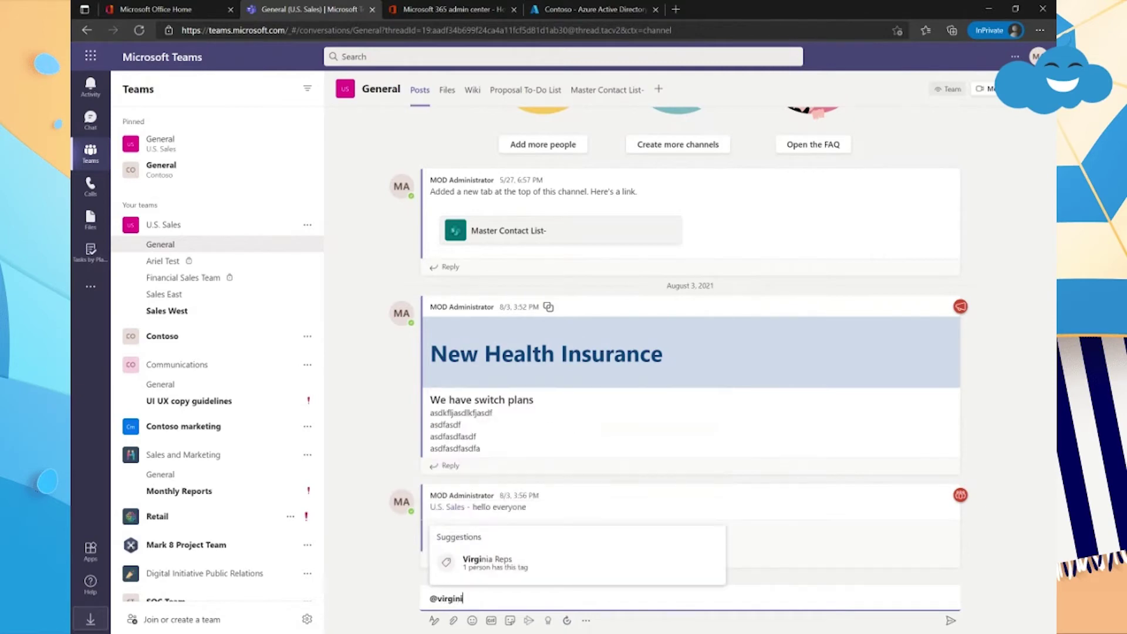
click(506, 564)
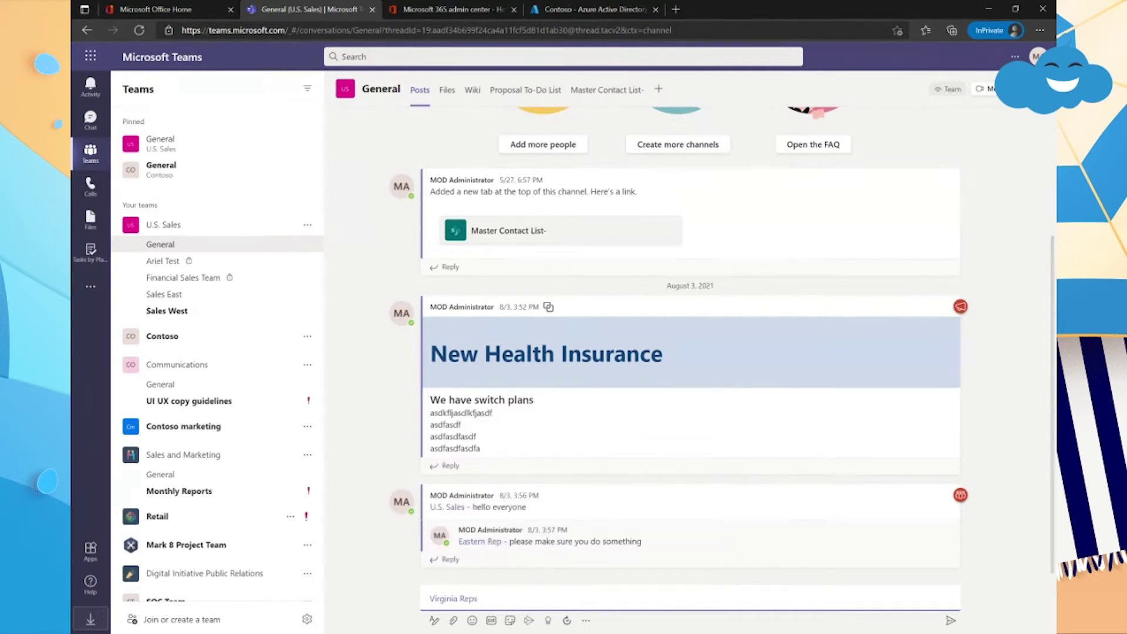
text(can you please get me a Map)
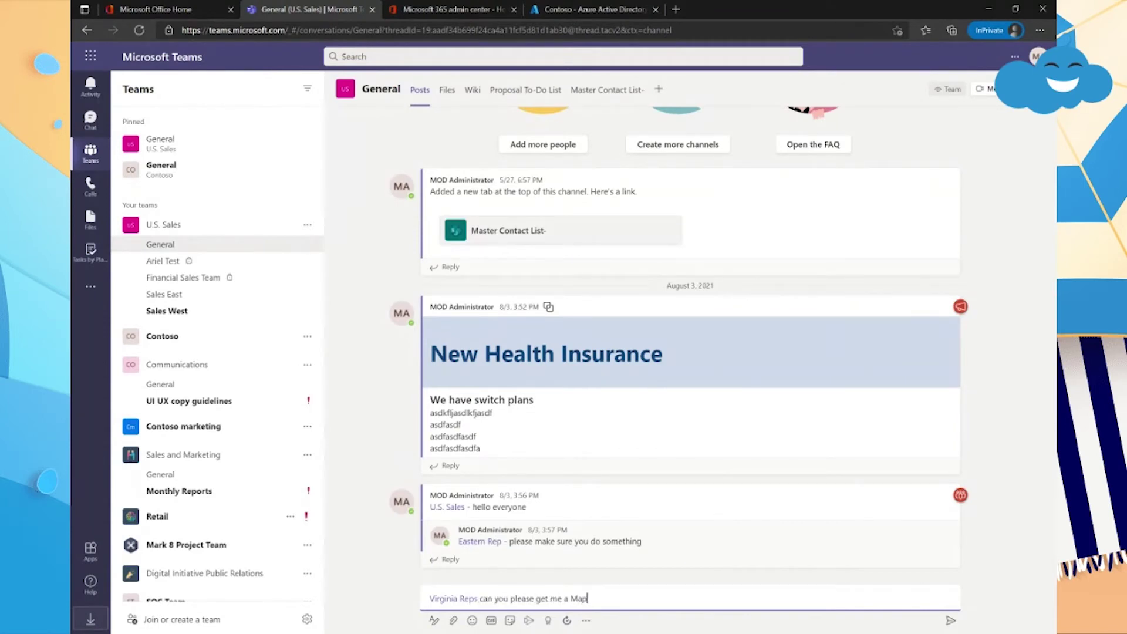
text(quest)
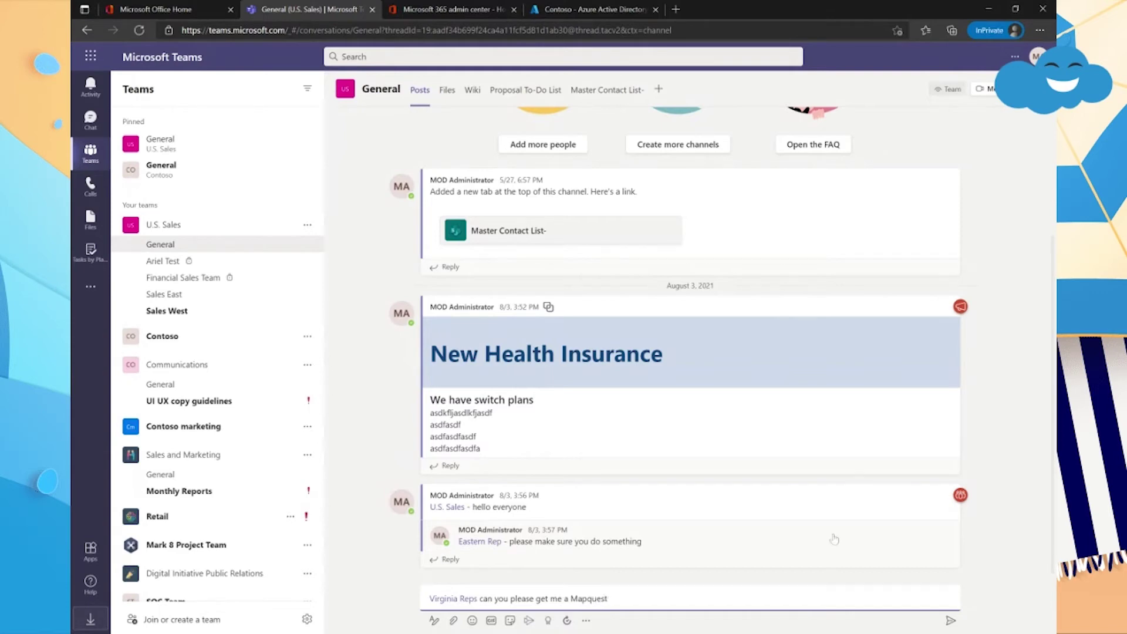
click(950, 621)
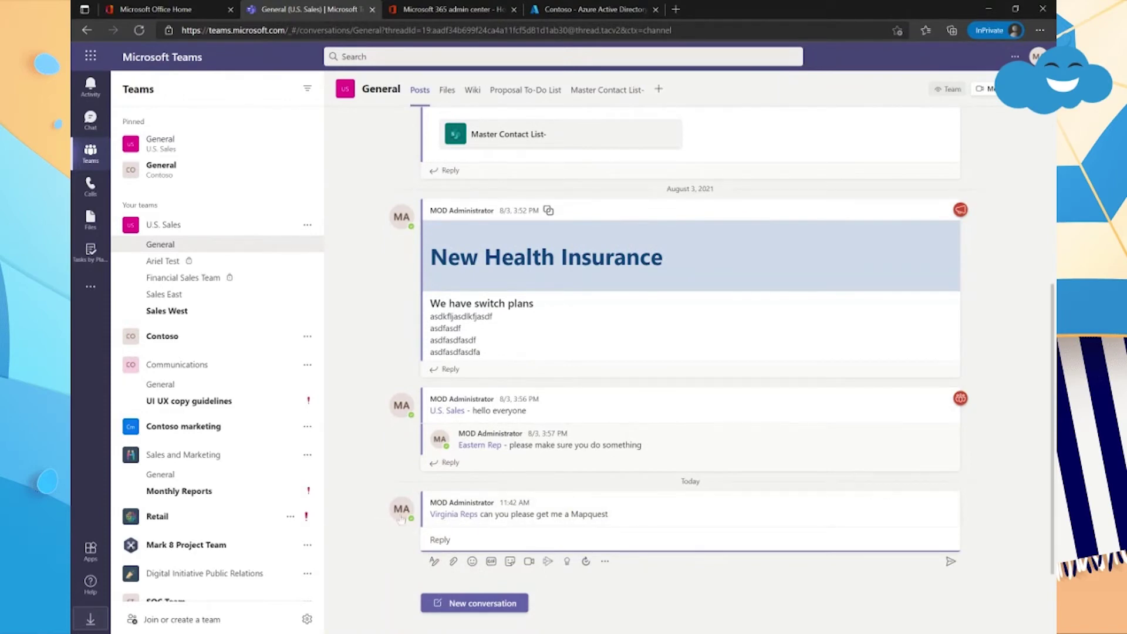
- Reply to the Virginia Reps post with "U.S. Sales - in particular, Eastern Rep and Western Rep, please submit your time sheetS?", mentioning the team and both tags
text(@)
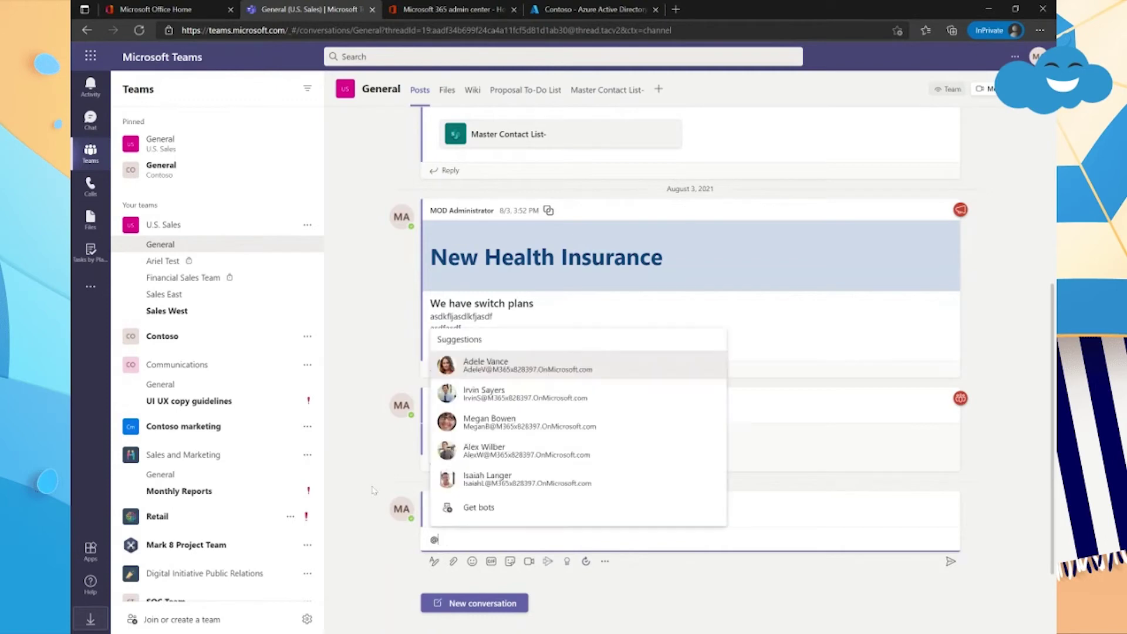
text(u.s)
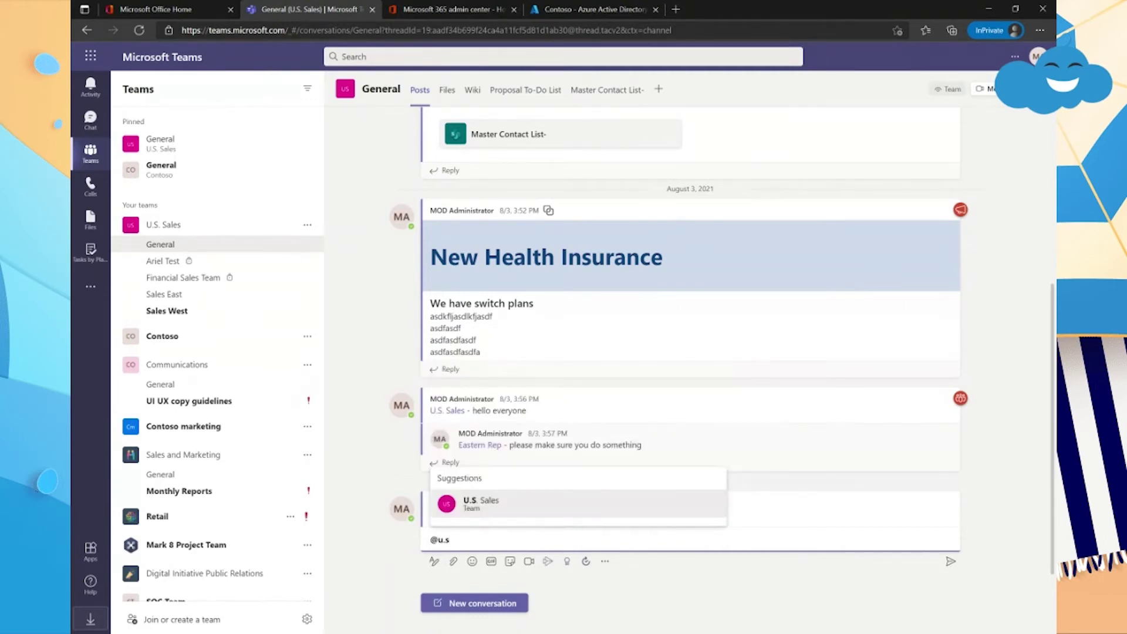
key(Return)
text(- in particular, @East)
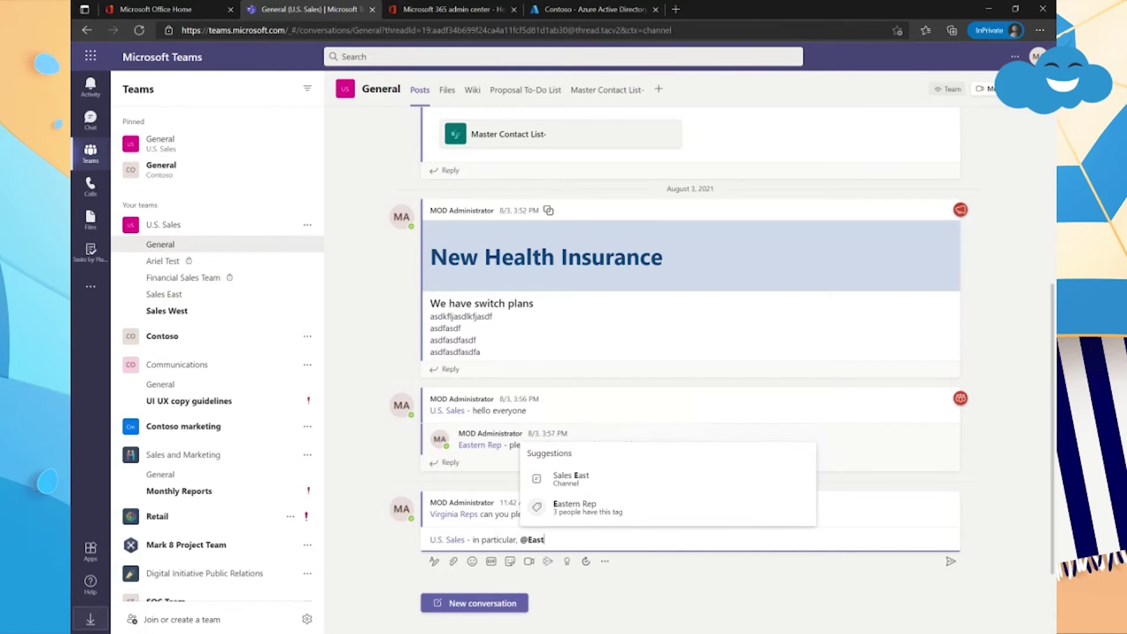
key(Down)
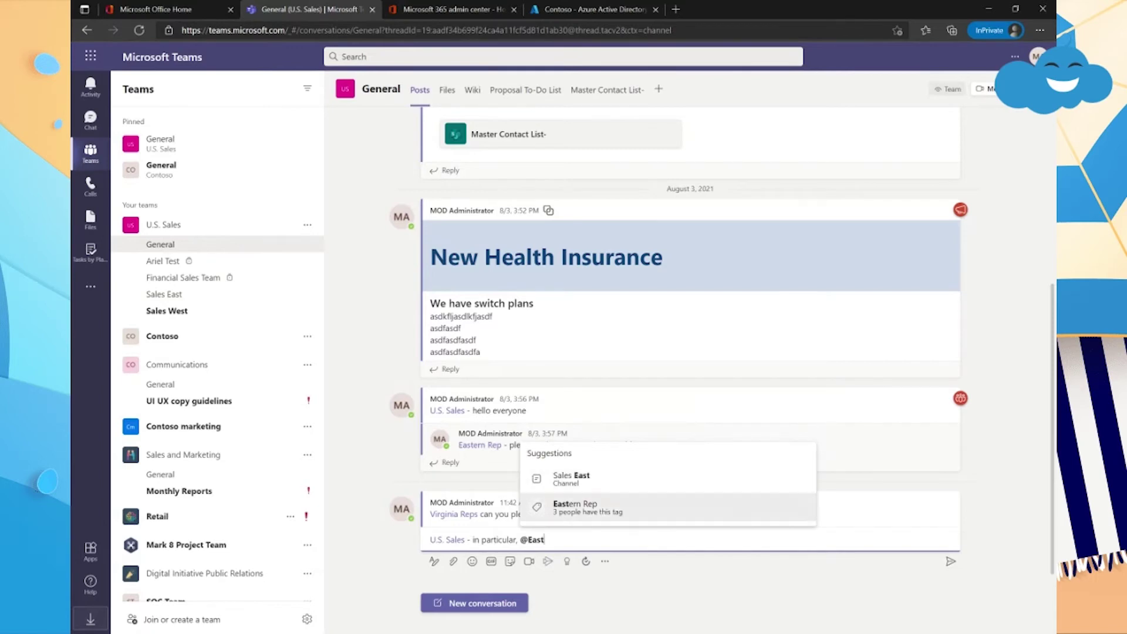
key(Up)
key(Down)
key(Return)
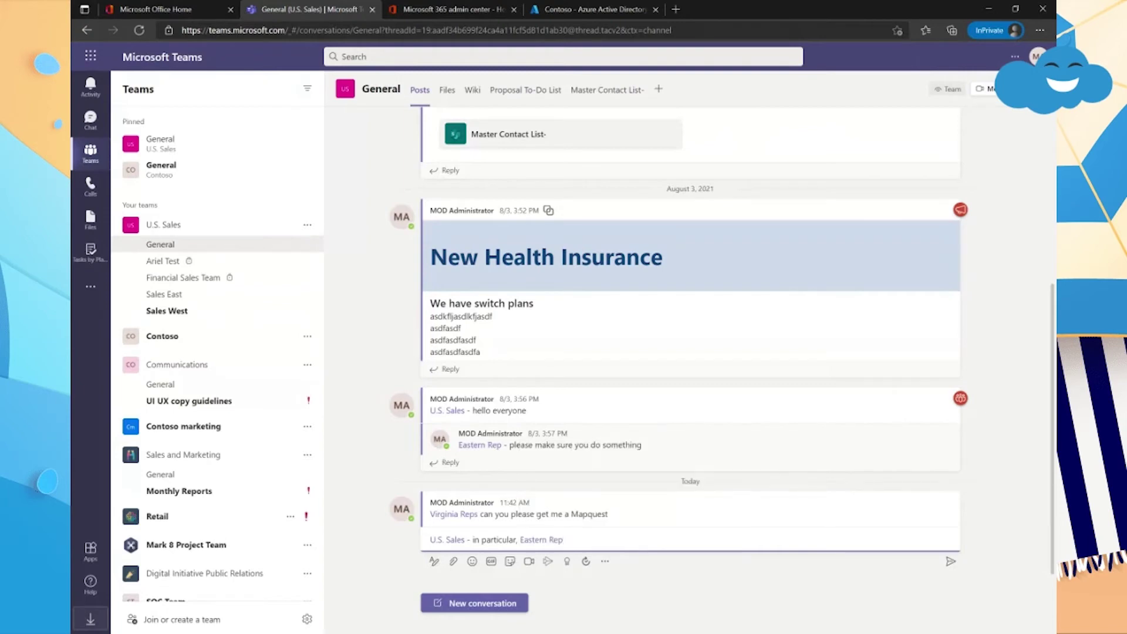
text(and @Western)
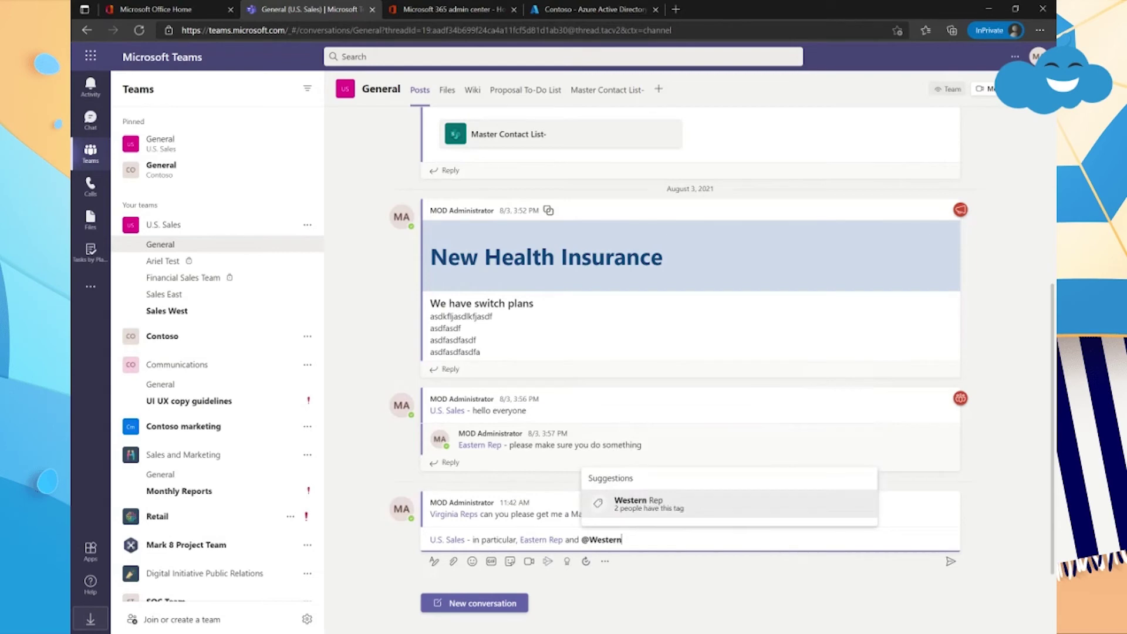
key(Return)
text(, please submit your time sheets)
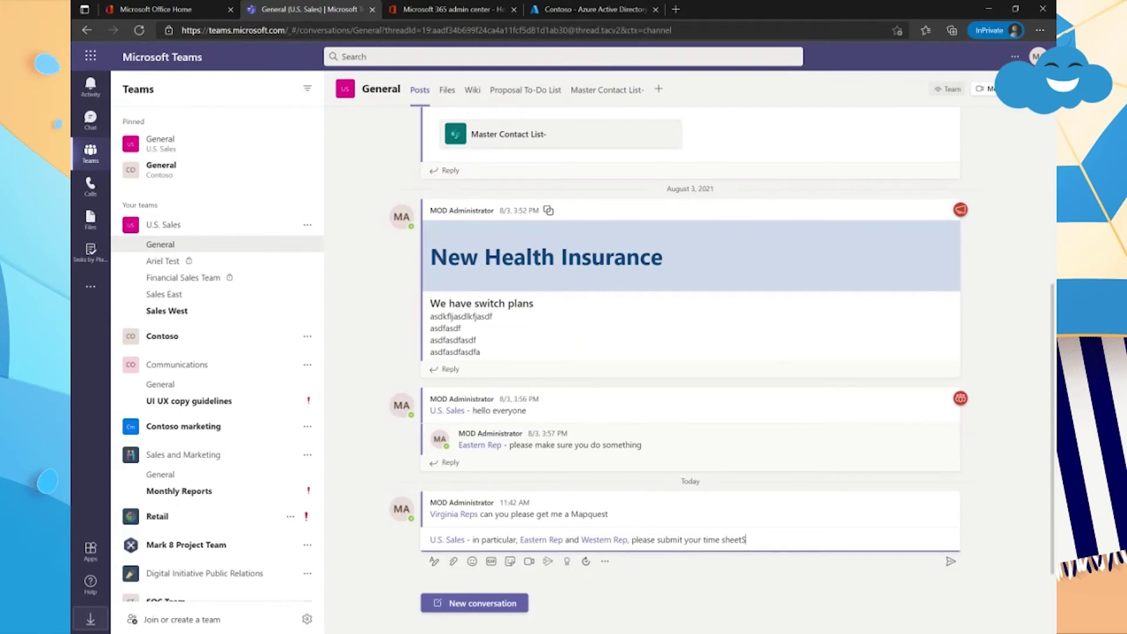
click(950, 562)
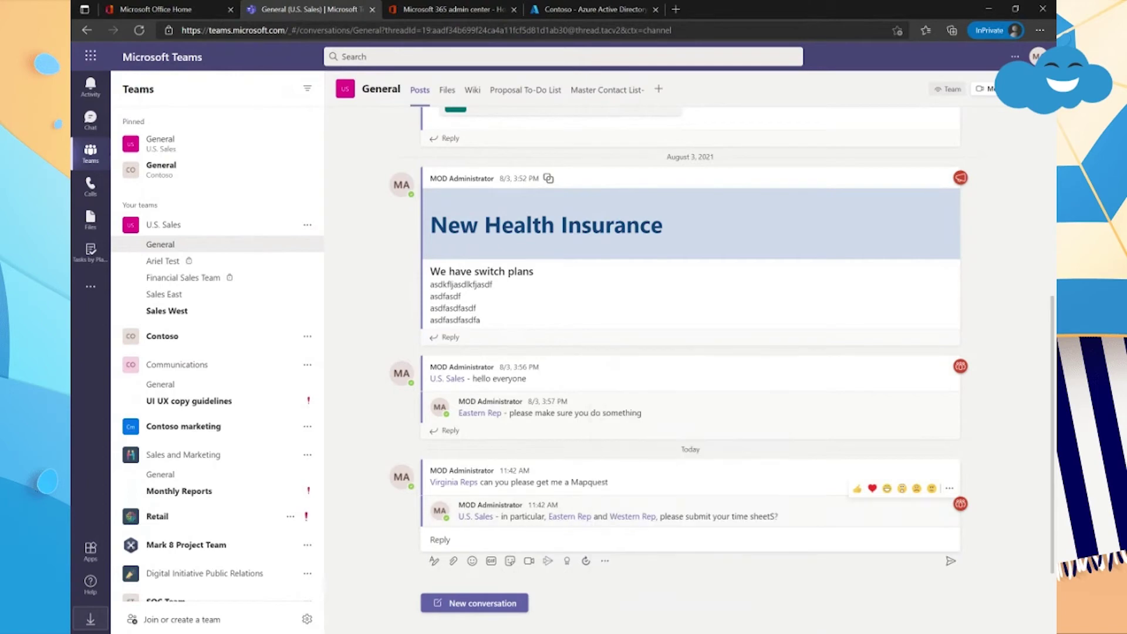
- Start a group chat from the Eastern Rep mention and send "hey guys, I pinged you the US Sales channel, please respond!"
mouse_move(570, 520)
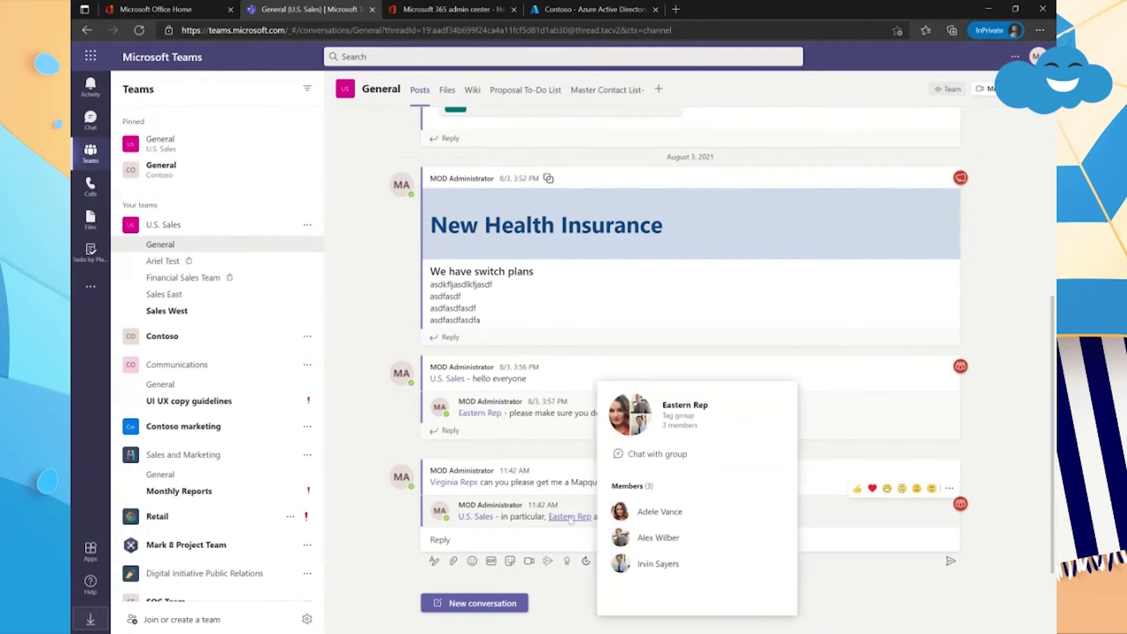
click(658, 451)
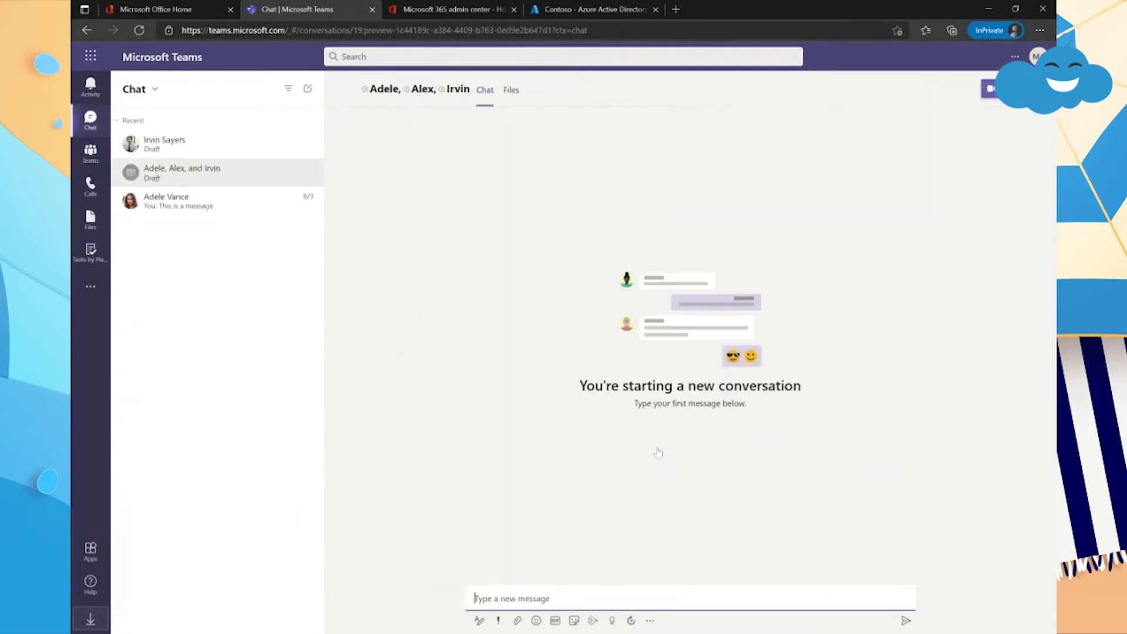
text(hey guys, I pinged youthe US Eas)
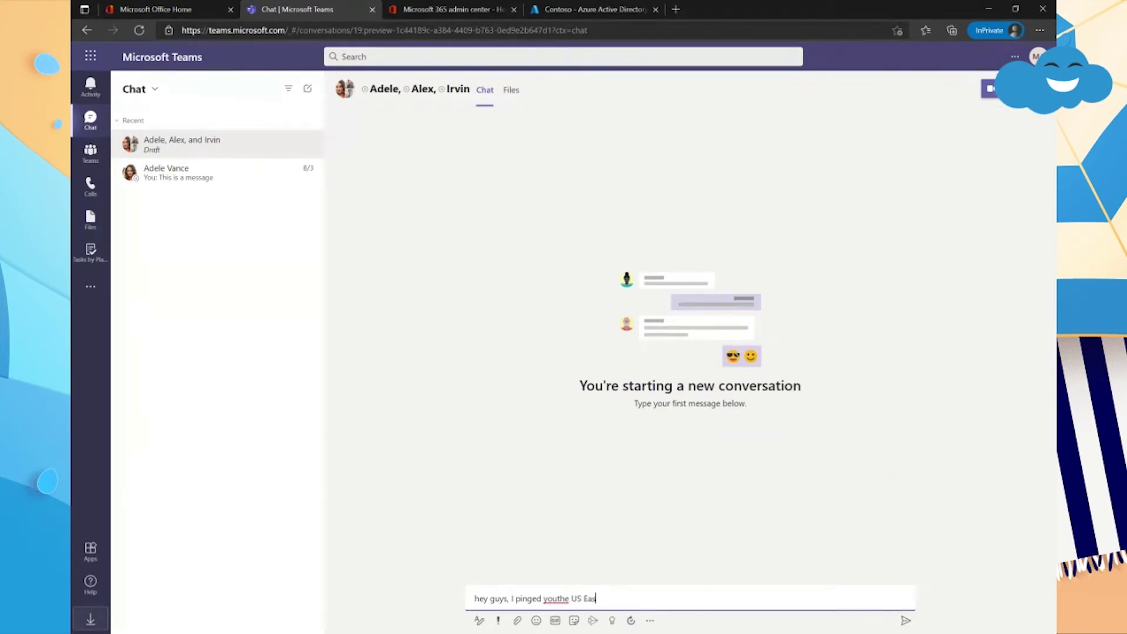
key(BackSpace)
text(Sales)
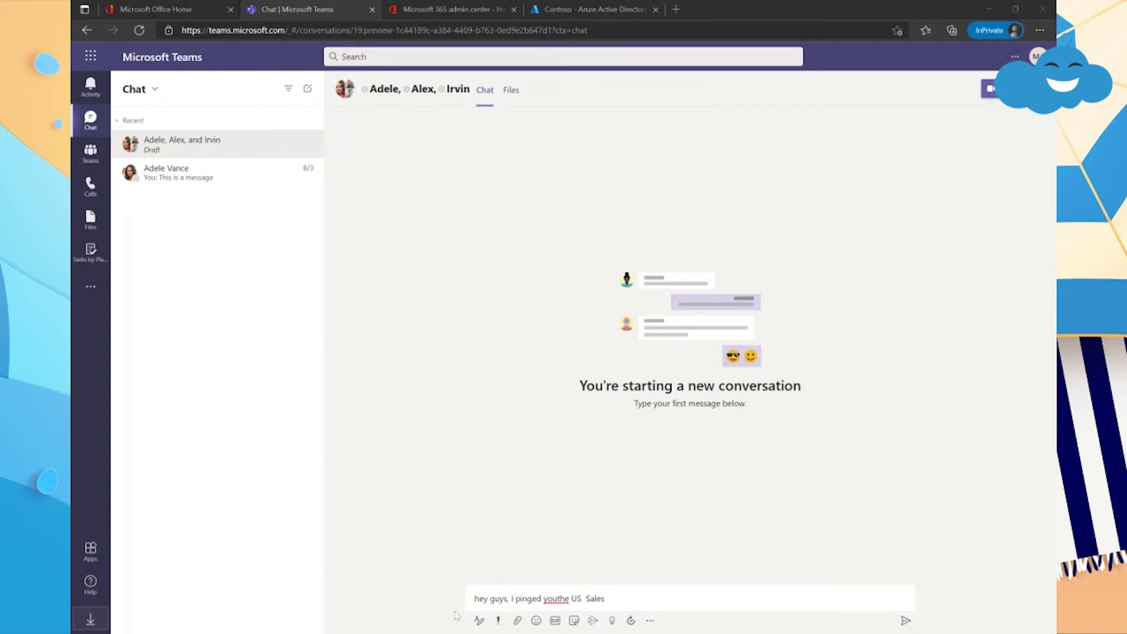
click(556, 598)
key(End)
text(channel)
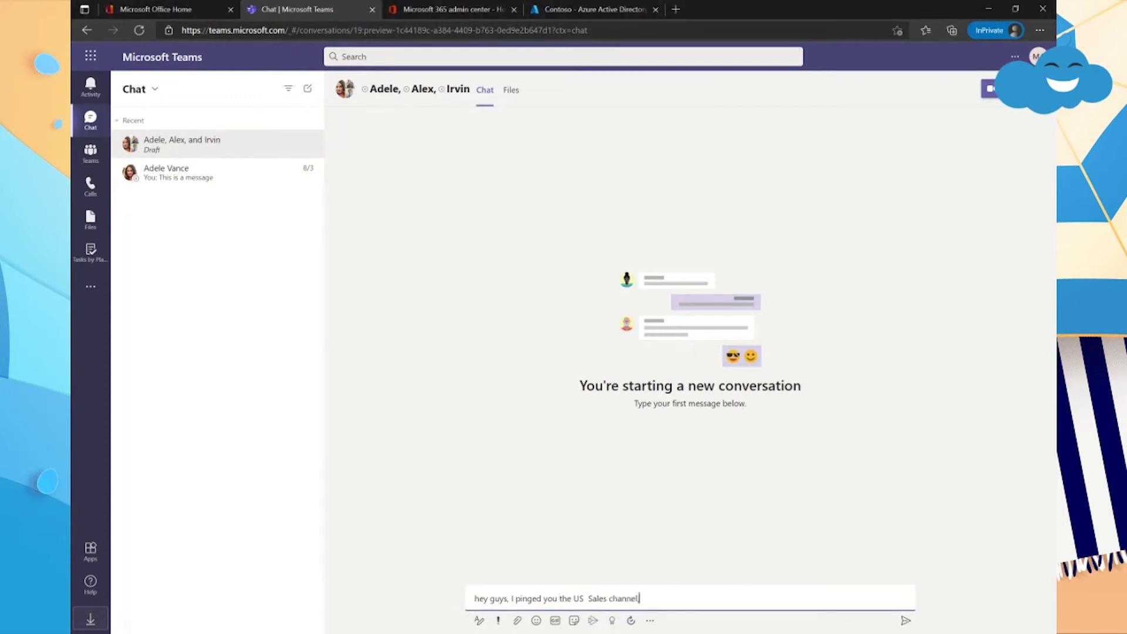
text(, please respond!)
key(Return)
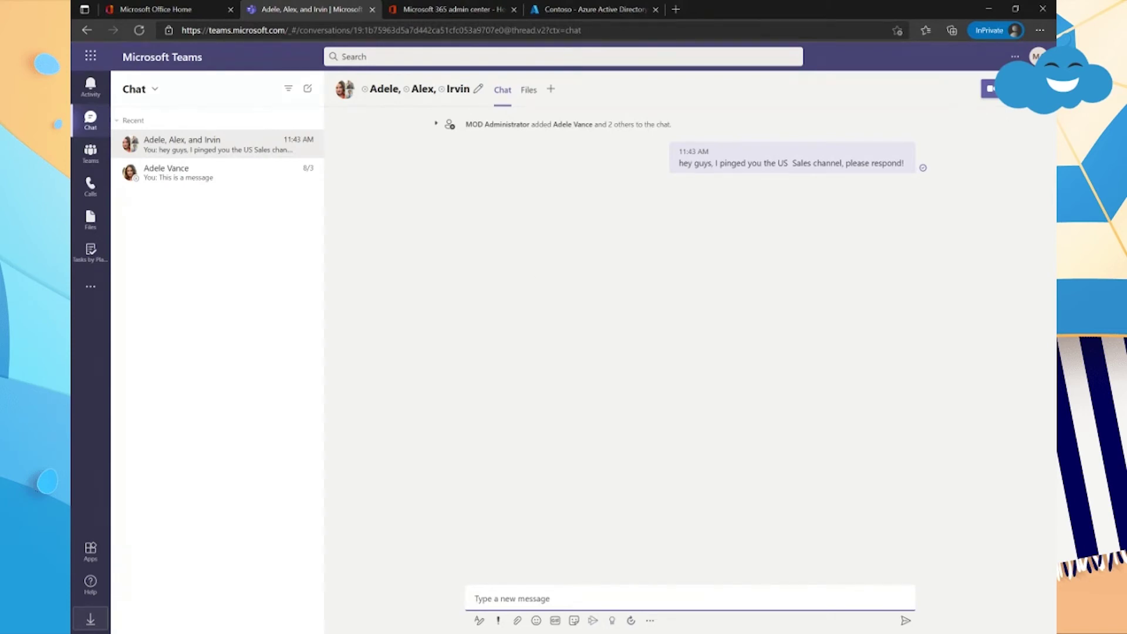
- Post a new conversation in the U.S. Sales team's Sales East channel mentioning the Virginia Reps tag with "we are jumping on a call"
click(91, 151)
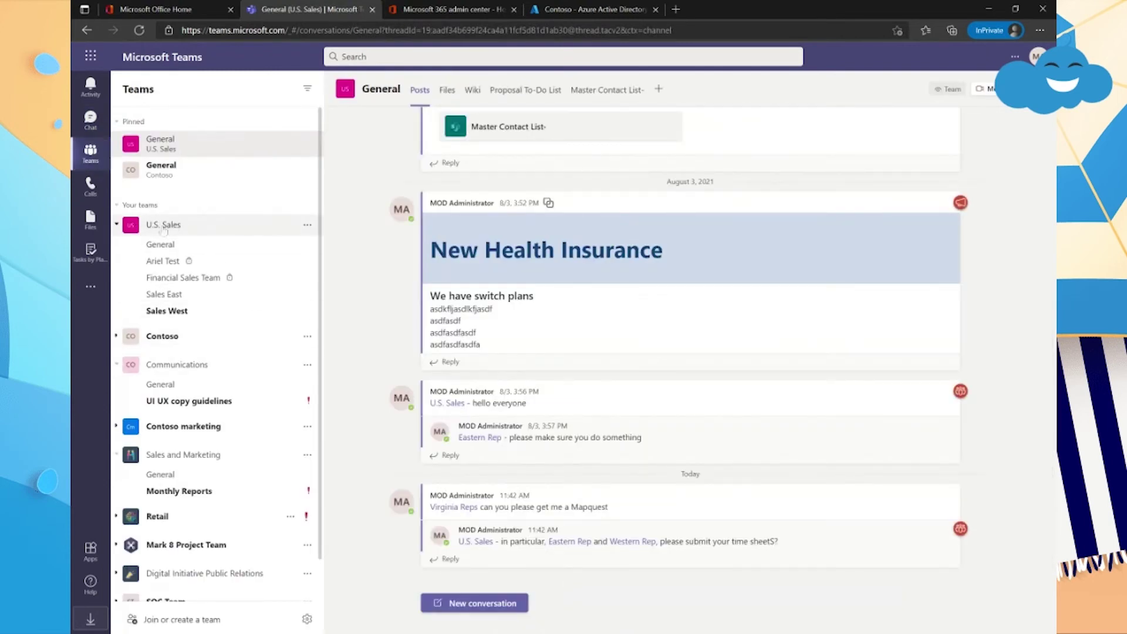
click(171, 296)
click(477, 602)
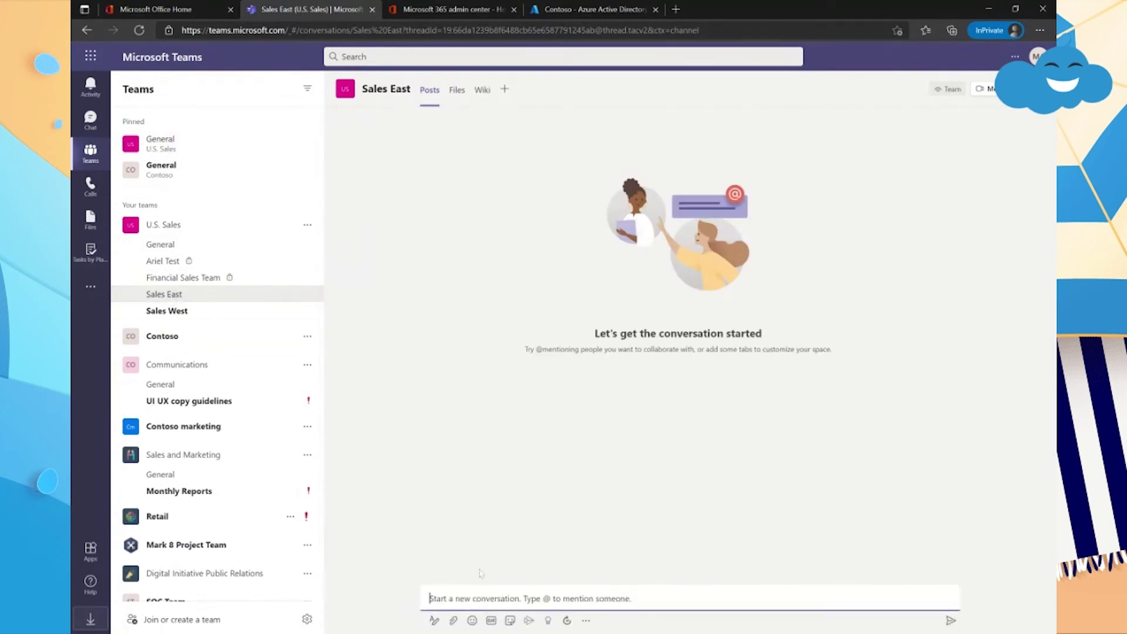
text(@vir)
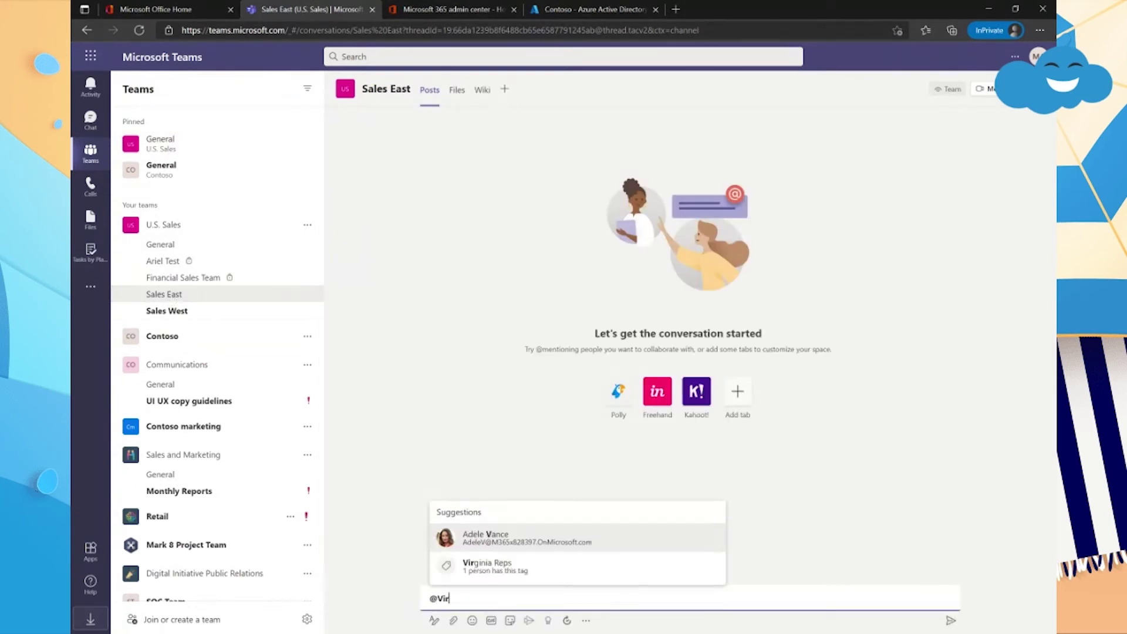
key(Return)
text(we are jumping on a call)
key(Return)
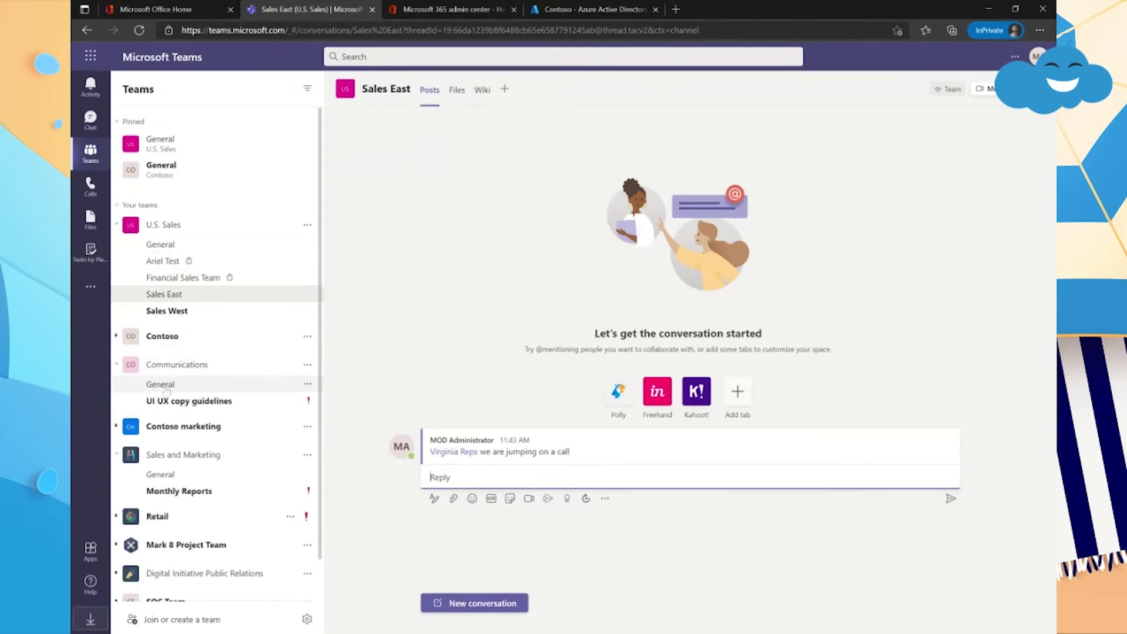
- Try to mention the Virginia Reps tag in the Sales and Marketing General channel, clear the draft and return to the U.S. Sales General channel
click(167, 480)
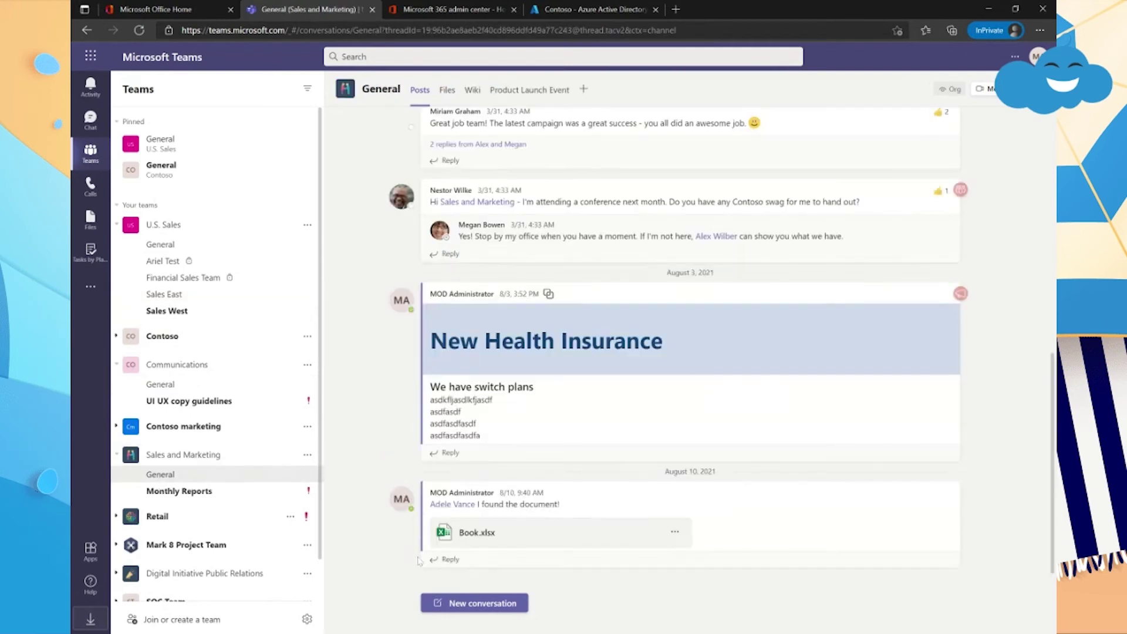
text(@Vir)
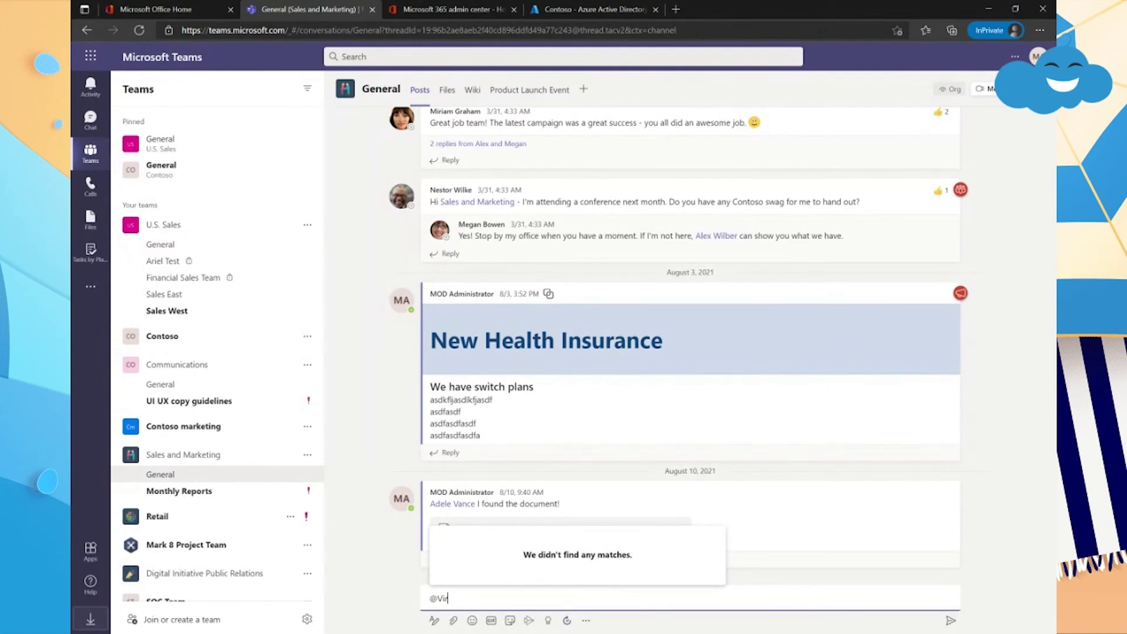
key(BackSpace)
key(BackSpace)
key(BackSpace)
key(BackSpace)
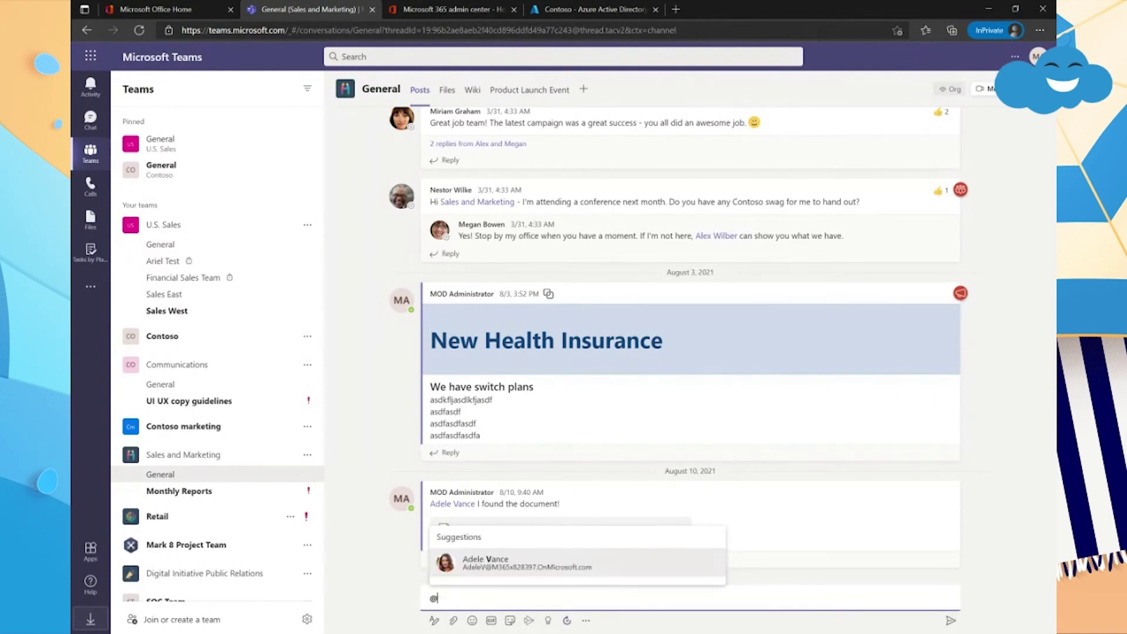
click(161, 244)
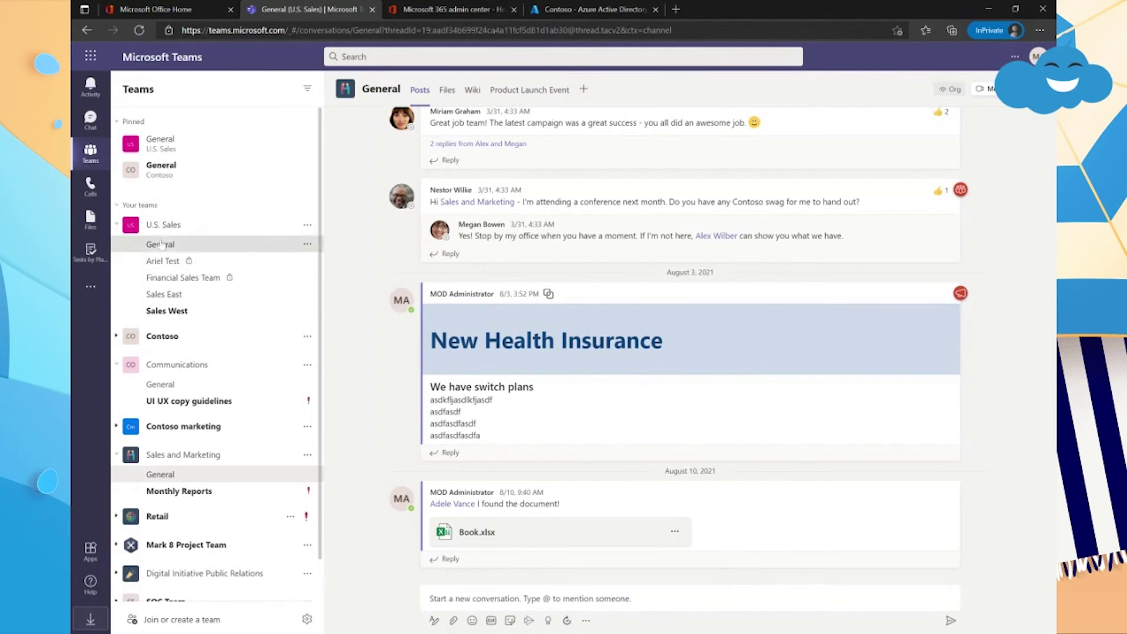